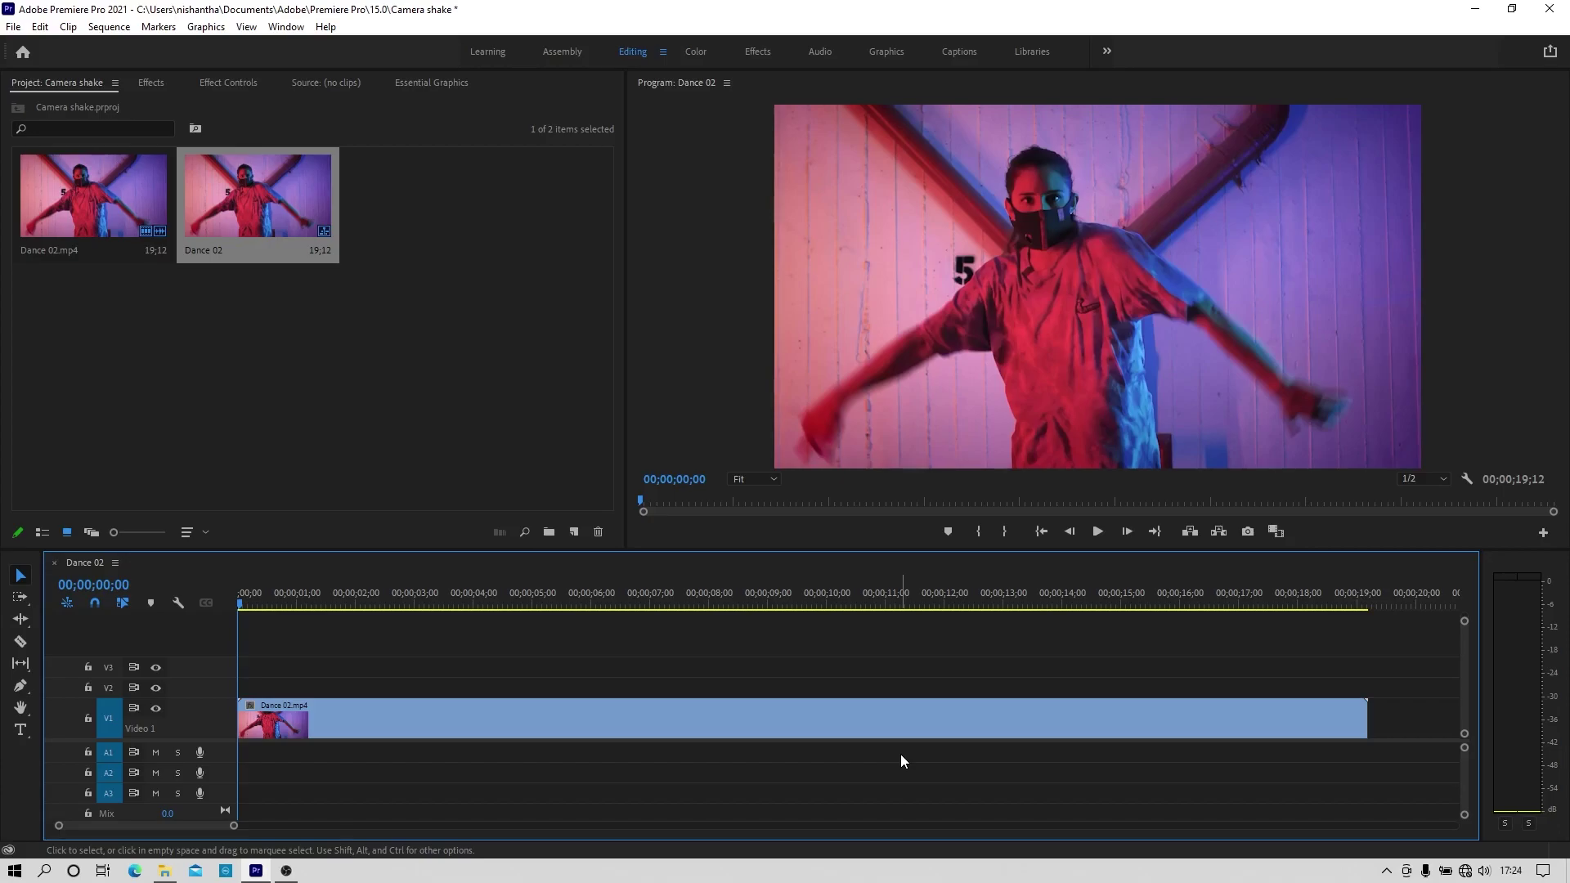
Create a new adjustment layer and place it on V2 above the dance clip
click(580, 530)
click(612, 600)
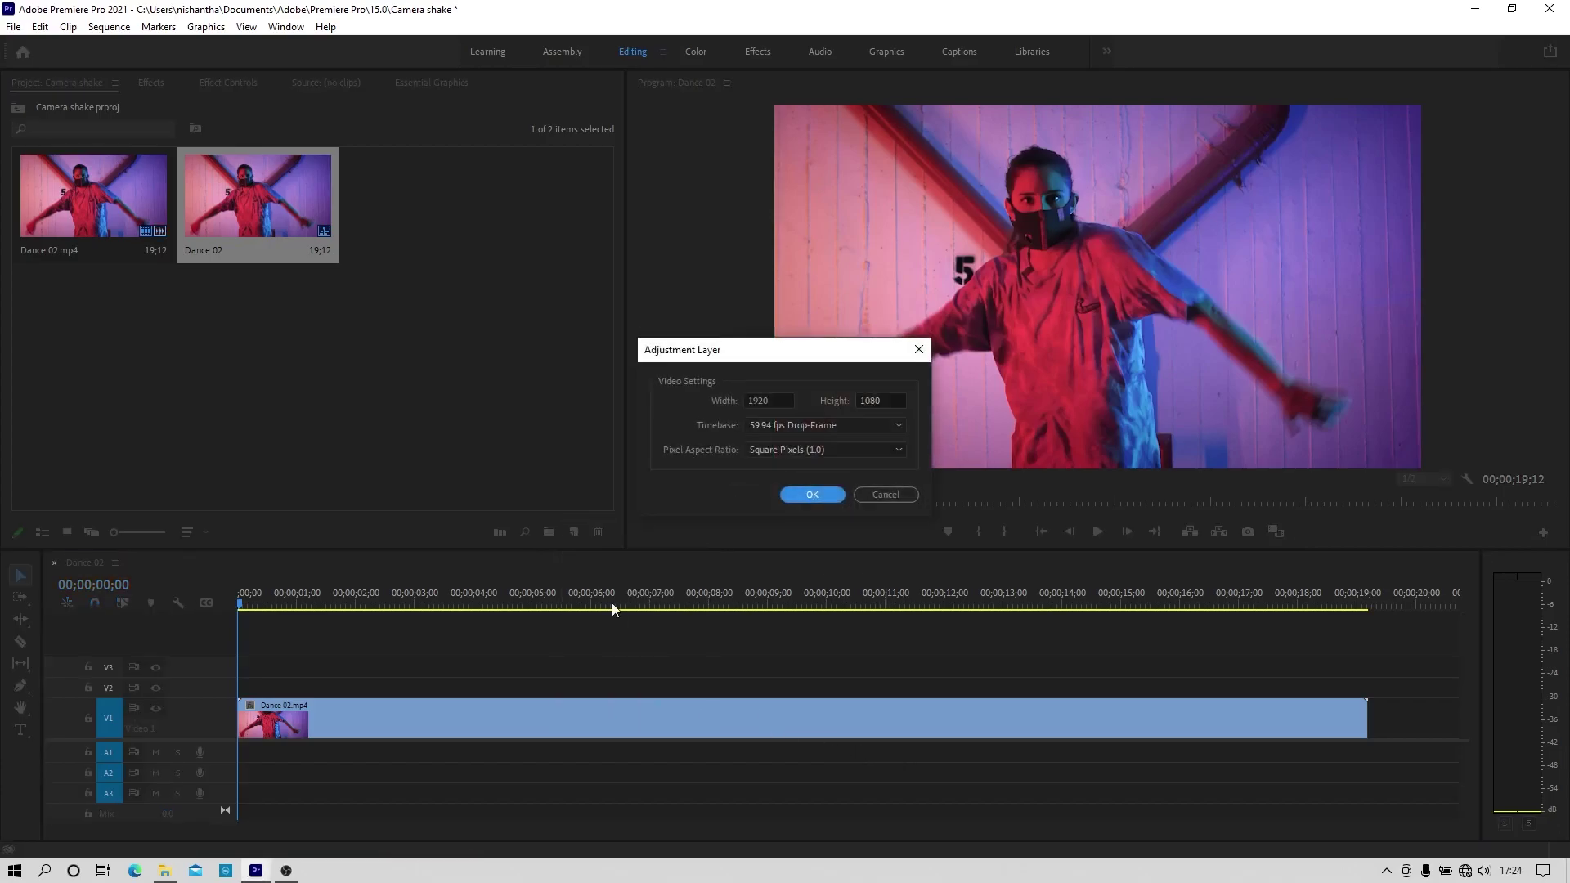
click(821, 497)
drag(476, 183, 314, 695)
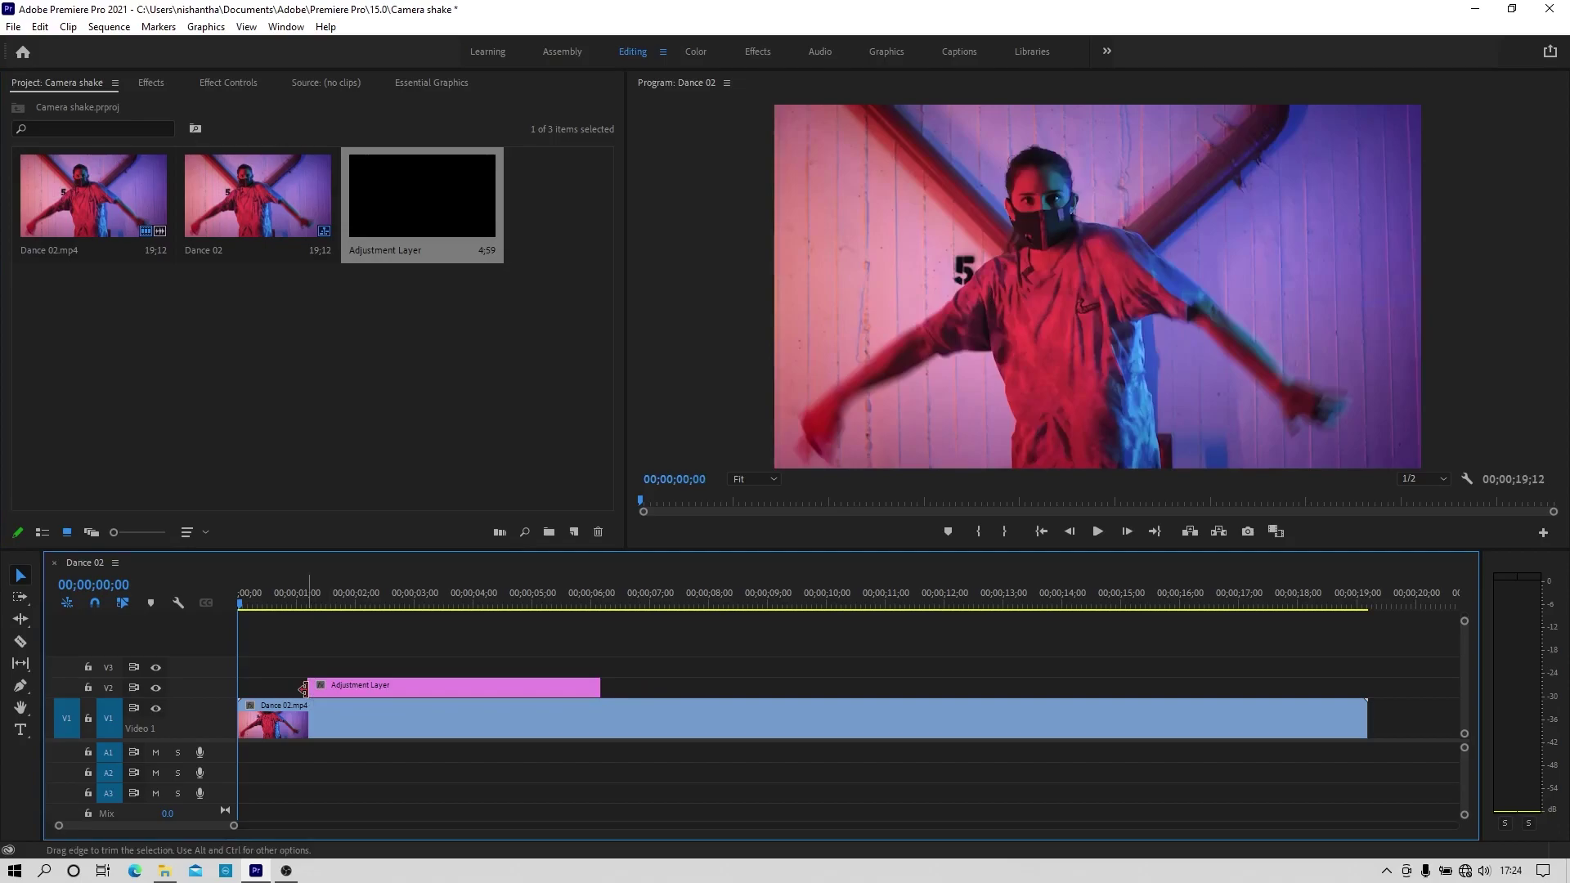
Cut the adjustment layer at 00;00;01;22 and delete the part after the cut
drag(293, 590, 308, 597)
key(shift+Right)
key(shift+Right)
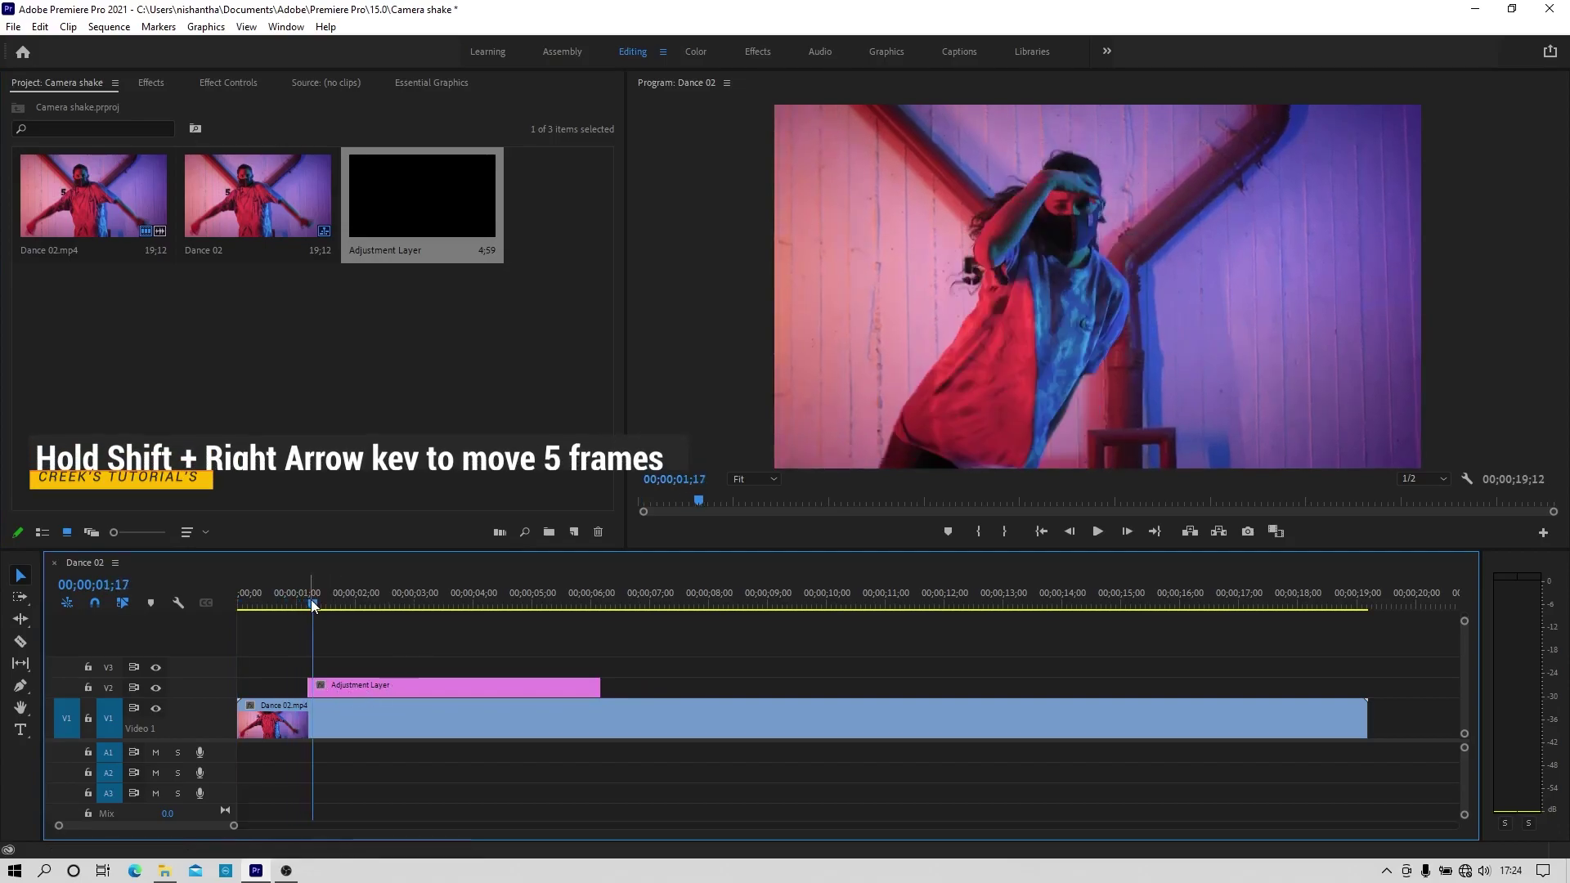
drag(234, 826, 186, 826)
click(22, 643)
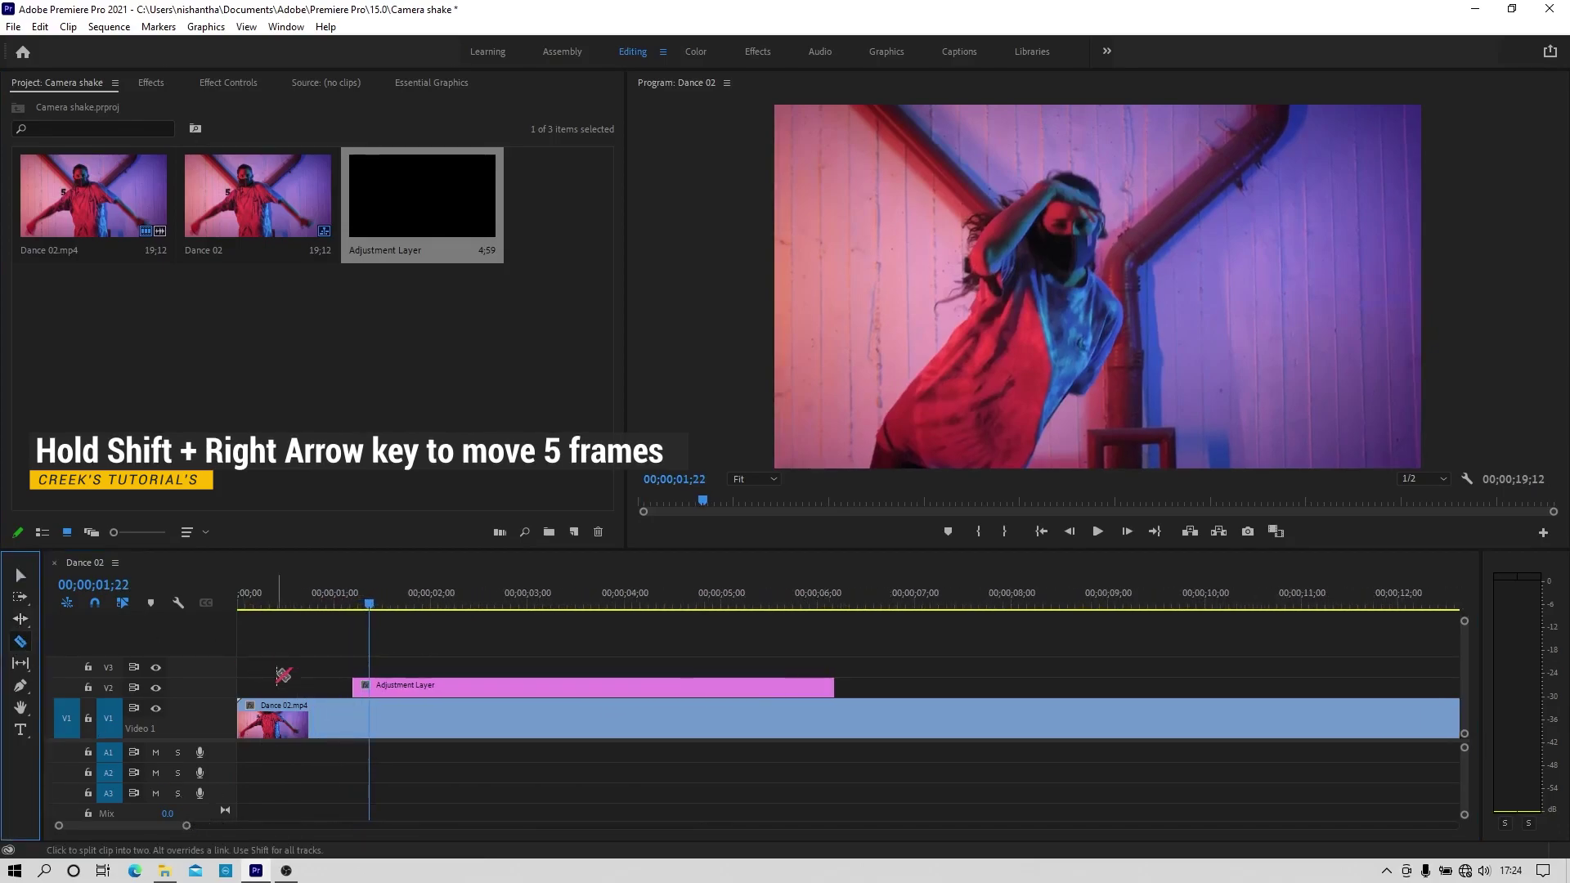
click(372, 685)
click(20, 575)
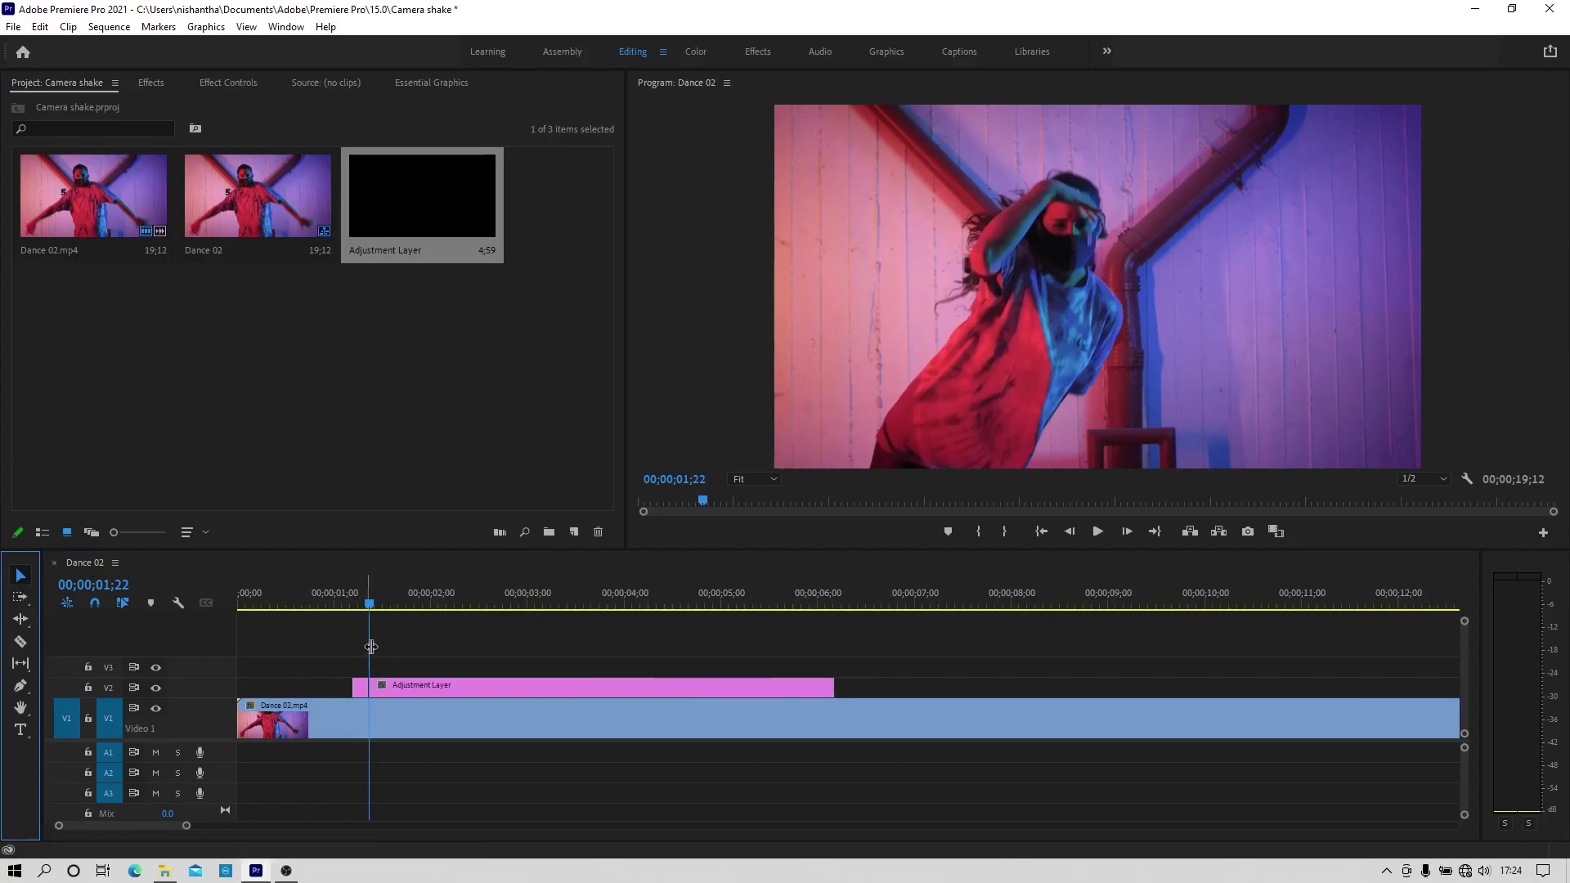
click(417, 681)
key(Delete)
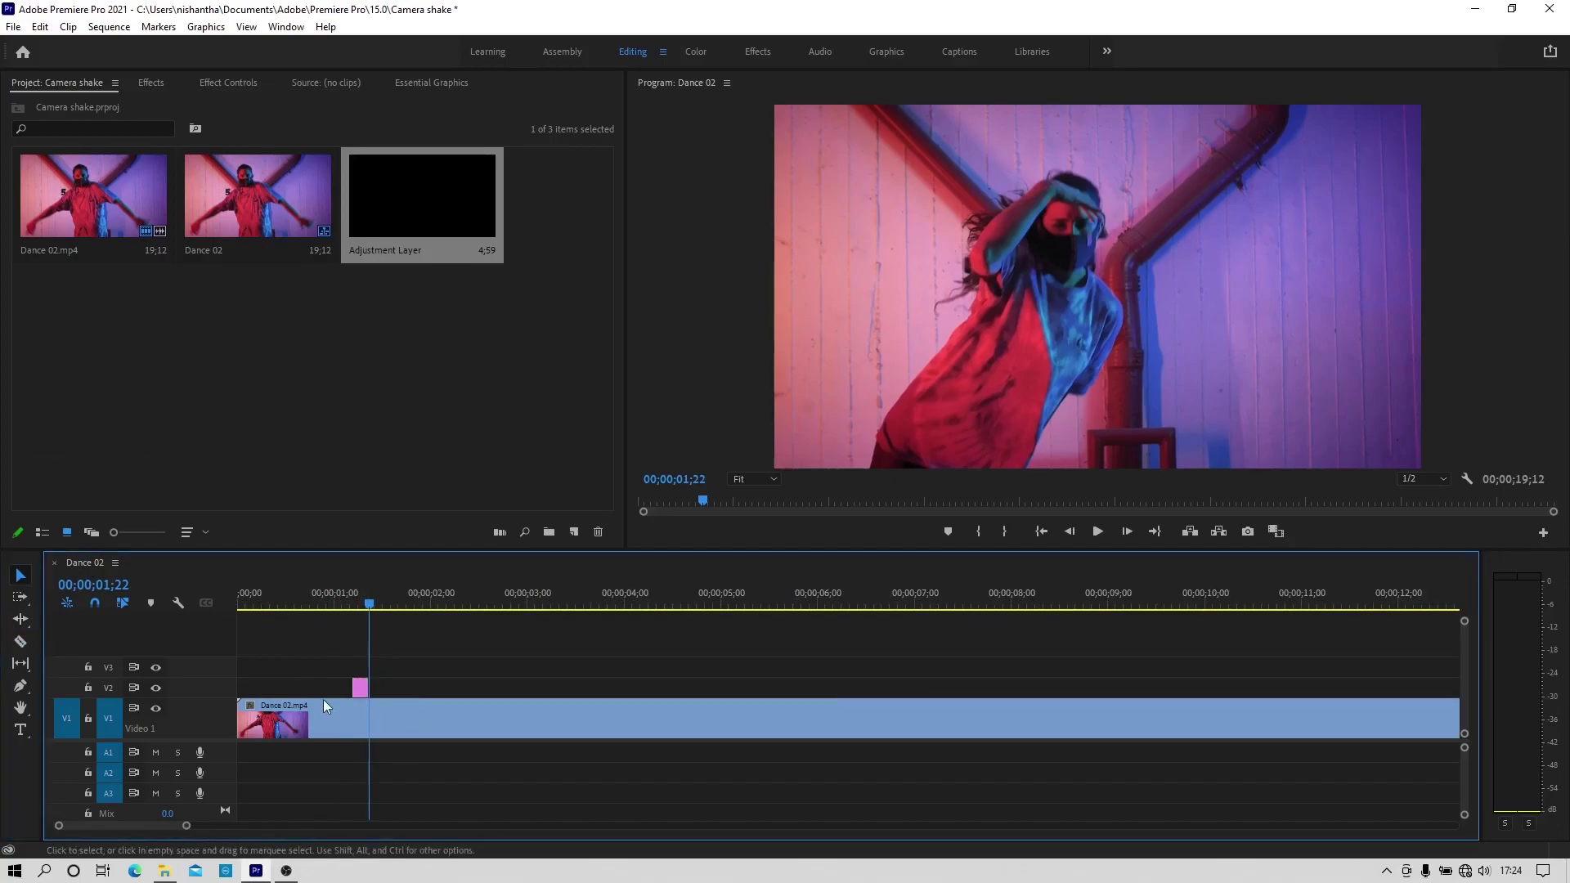
Search 'transfo' and apply Transform to the adjustment layer, then show Effect Controls at 01;12
click(155, 83)
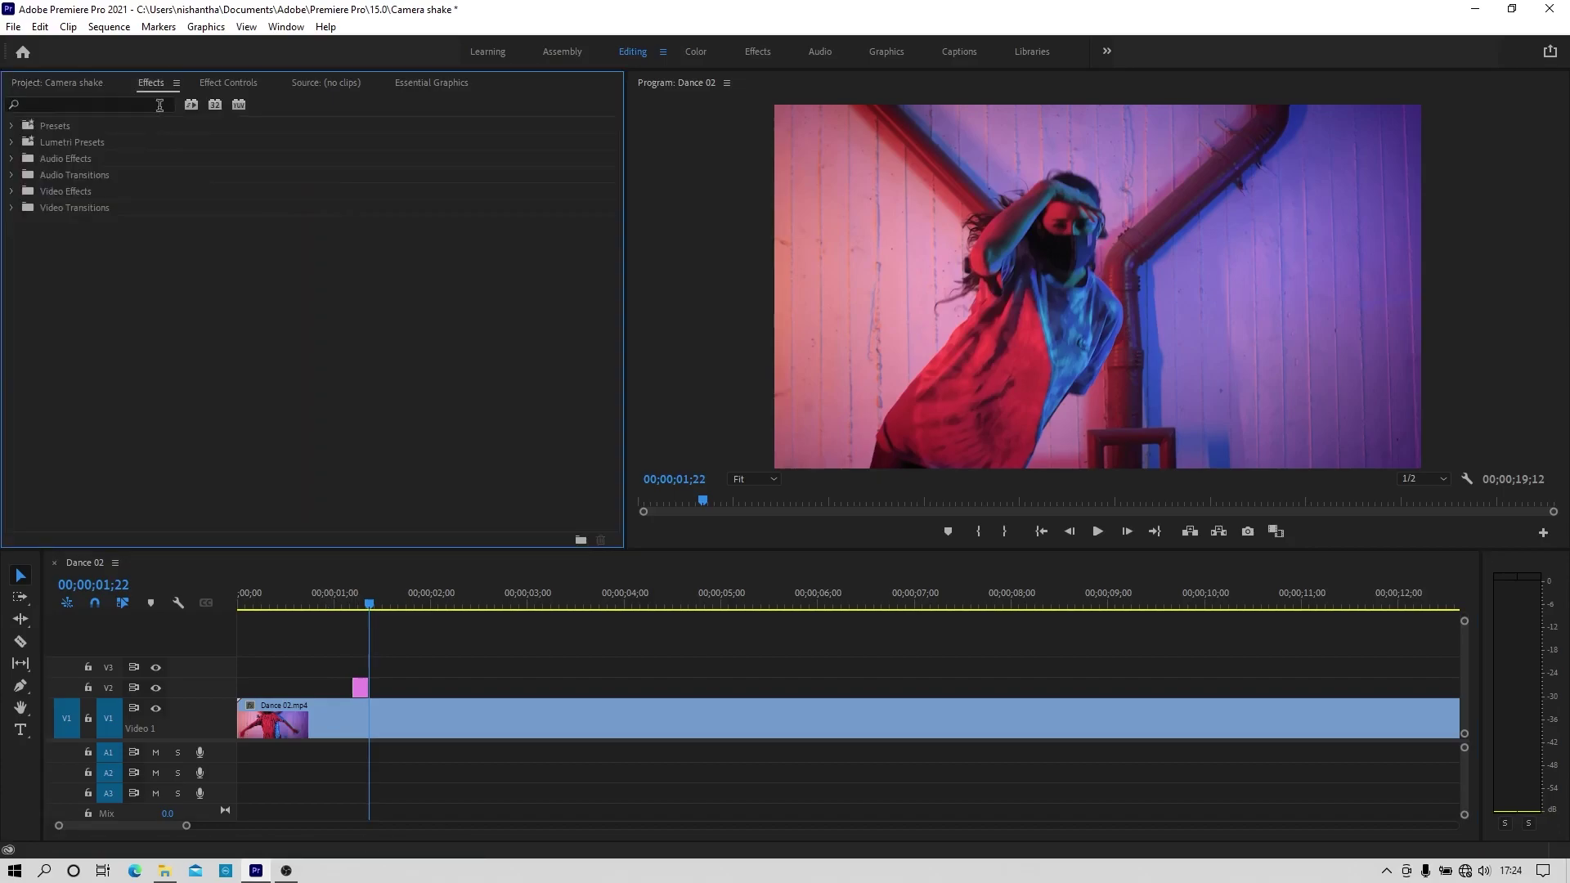
click(153, 106)
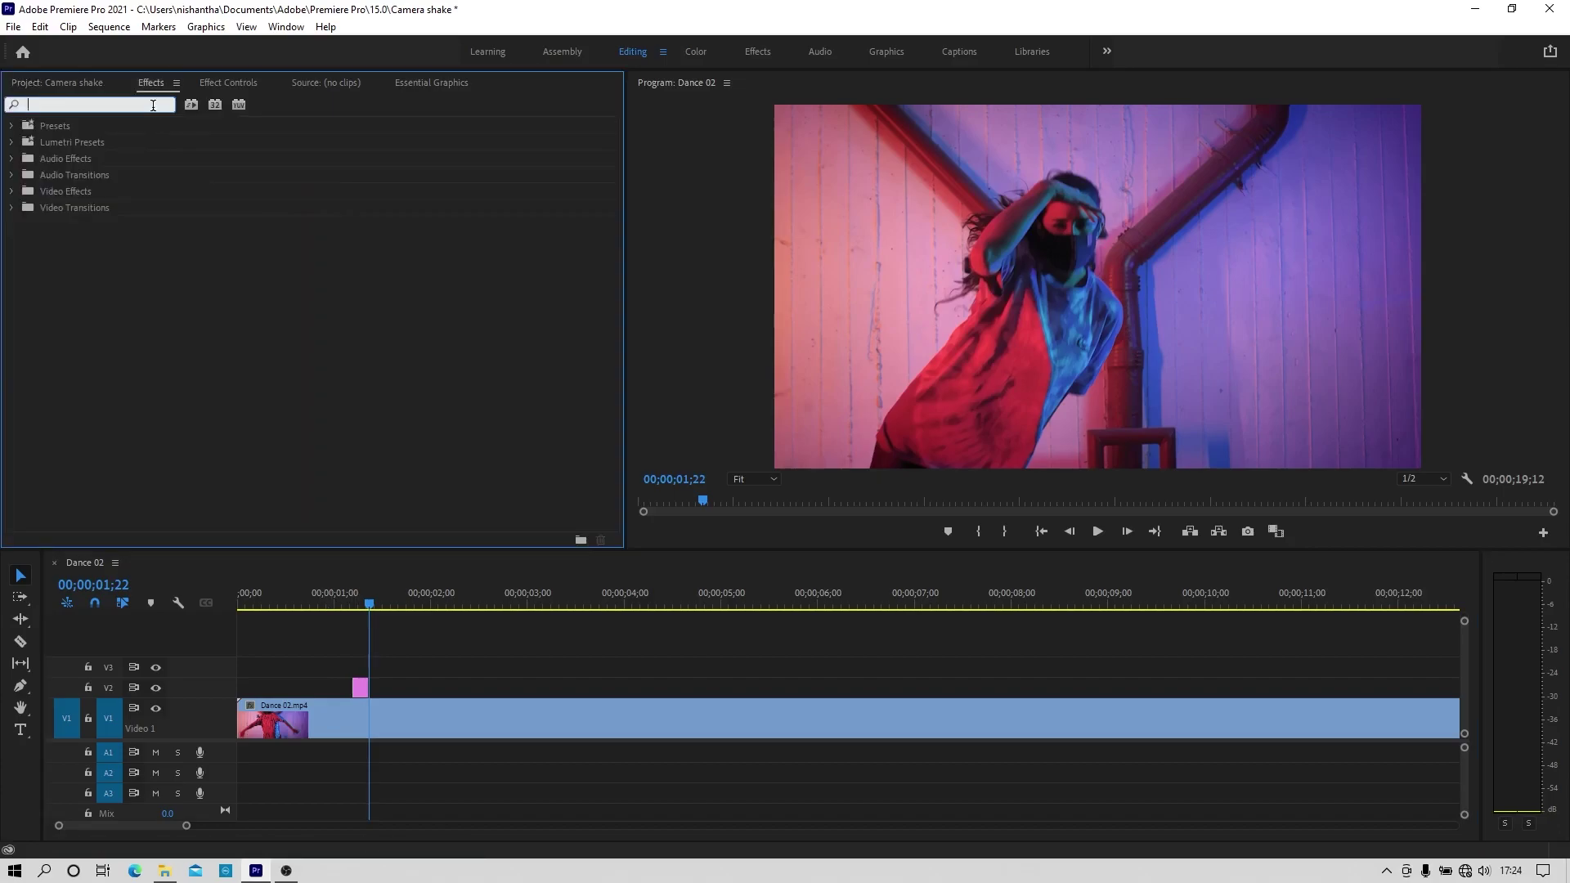
text(transfo)
drag(148, 238, 361, 690)
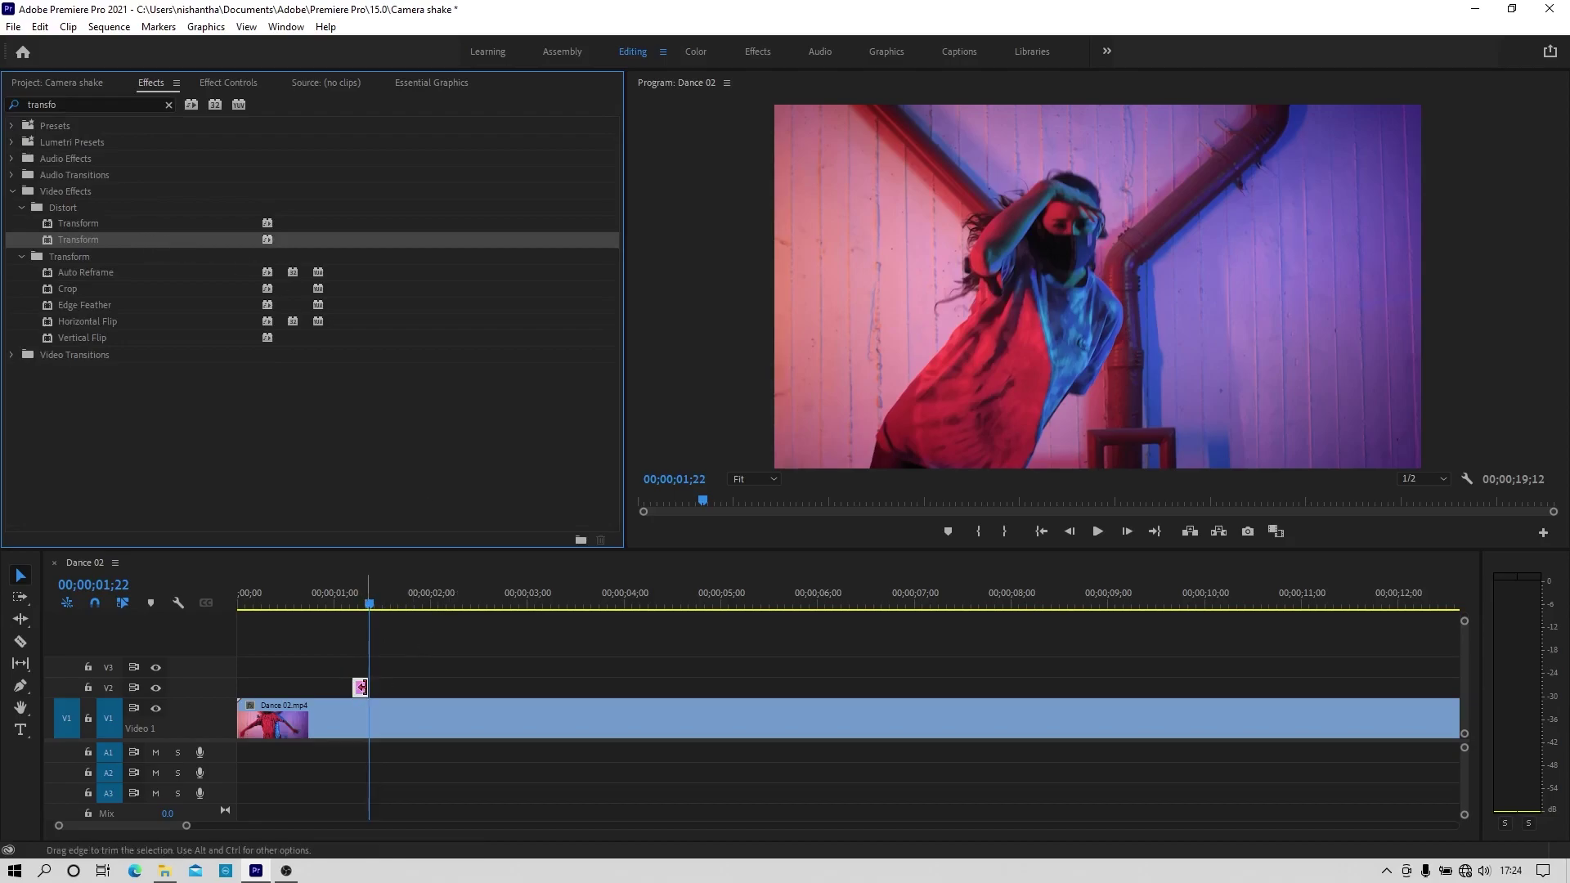
click(232, 81)
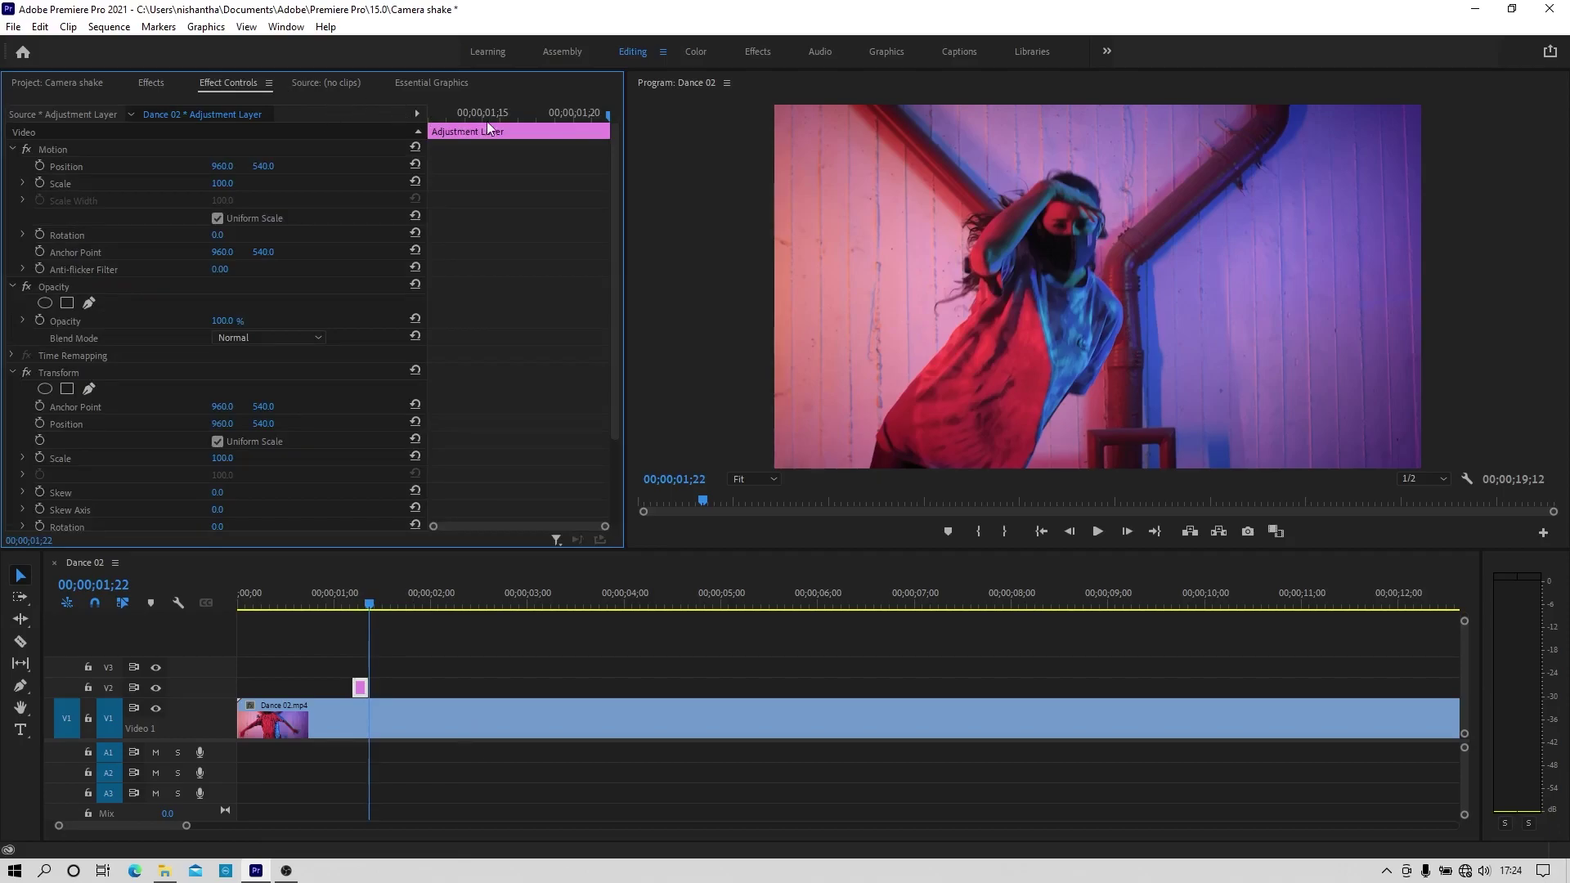
drag(488, 121, 385, 116)
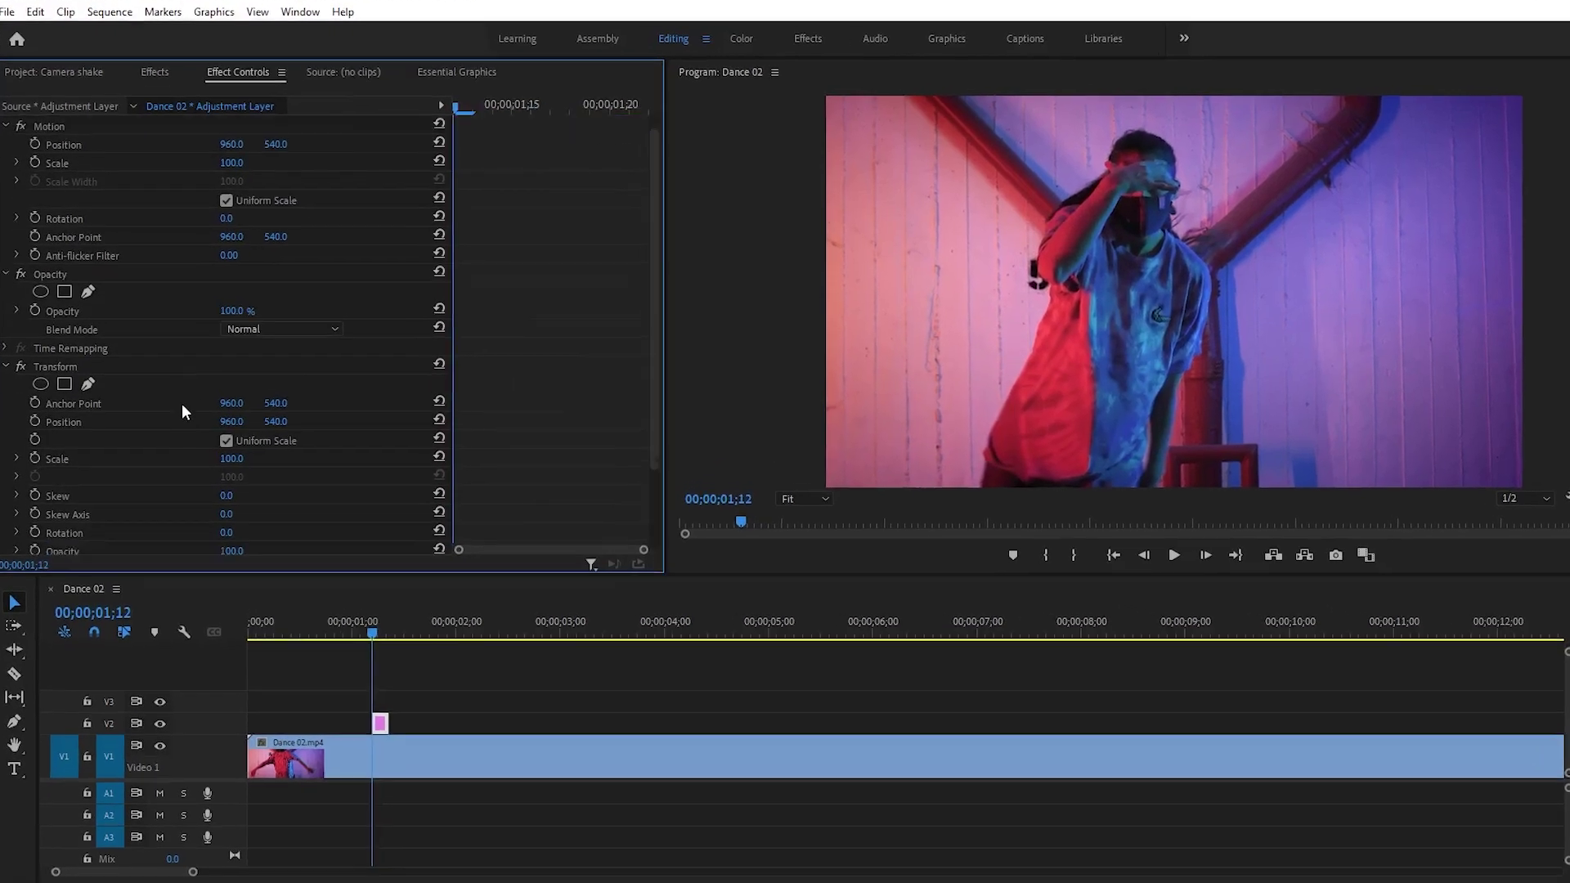
Keyframe Transform Position: X 900 at 01;12, shifted right at 01;14, centred at 01;15
scroll(164, 384, down, 3)
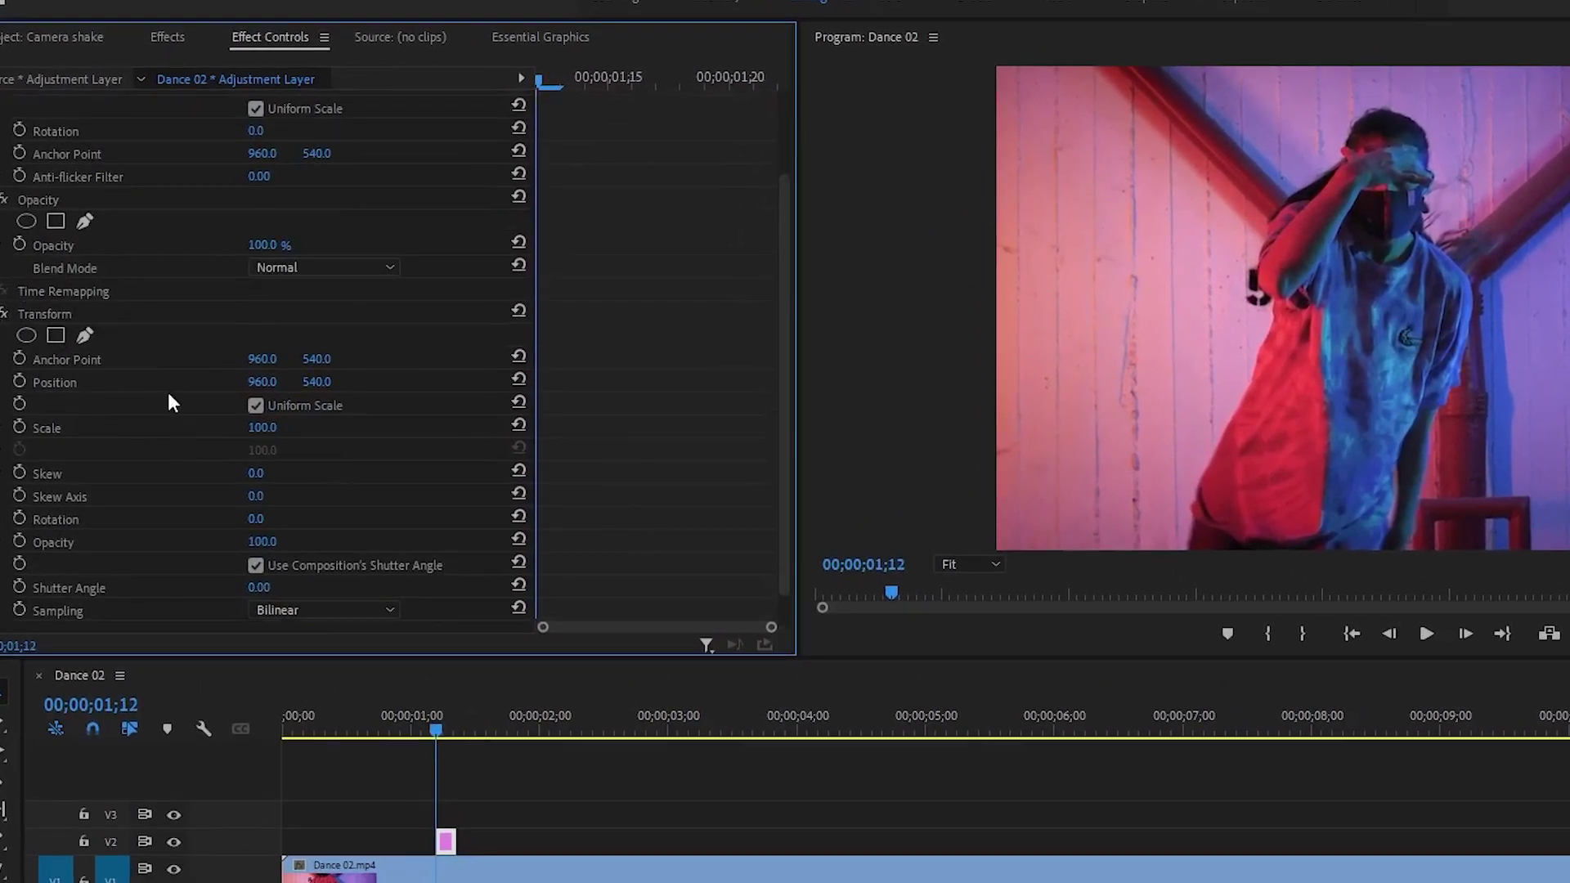
click(19, 381)
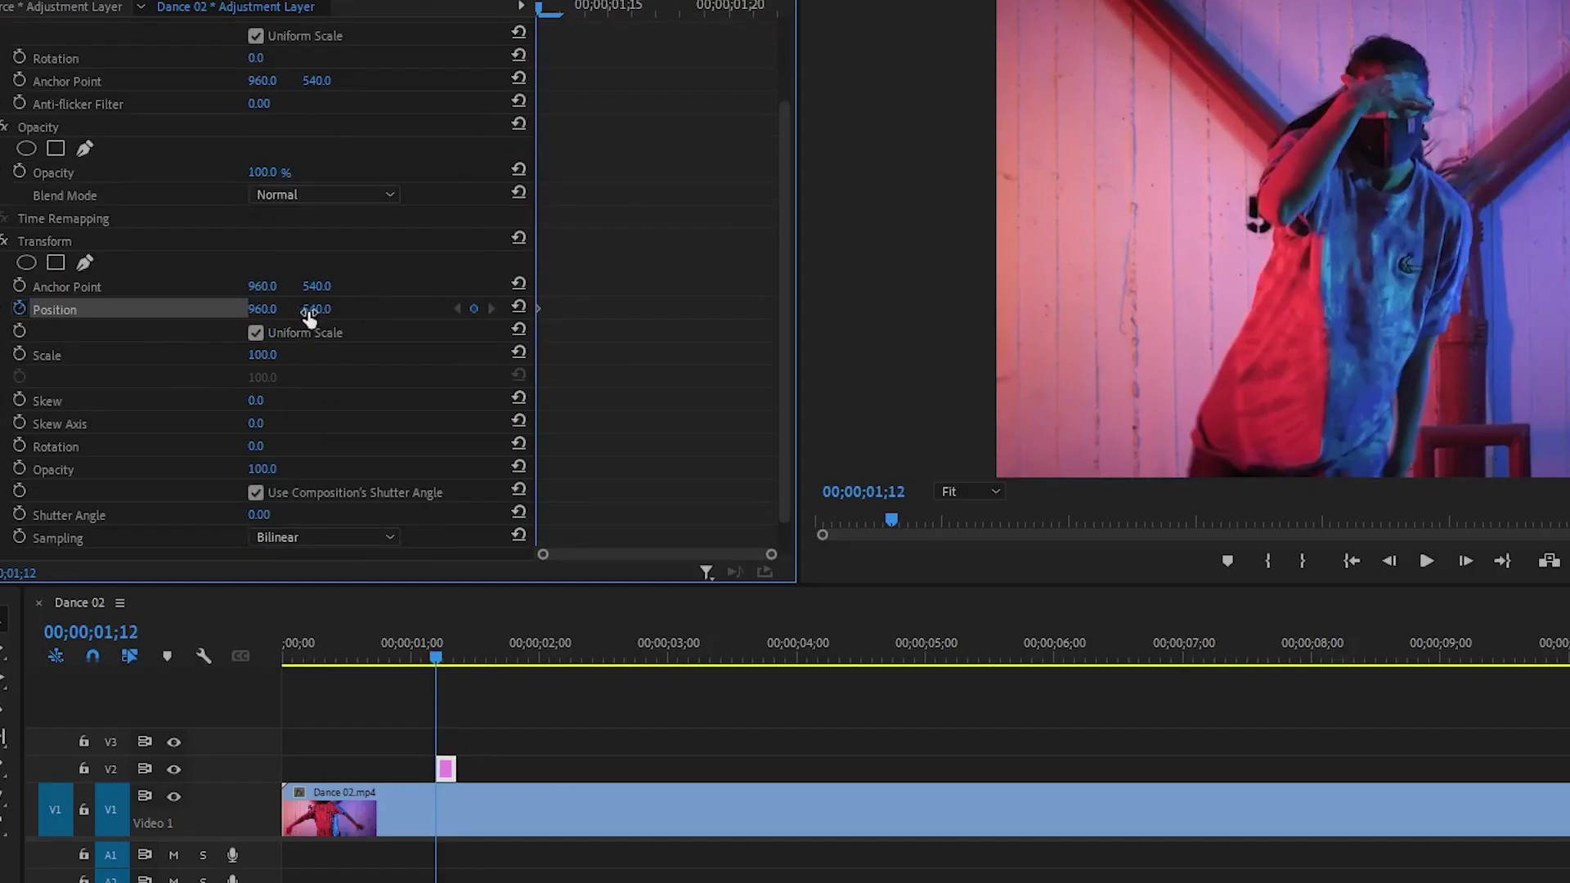
drag(260, 381, 179, 381)
drag(178, 308, 211, 308)
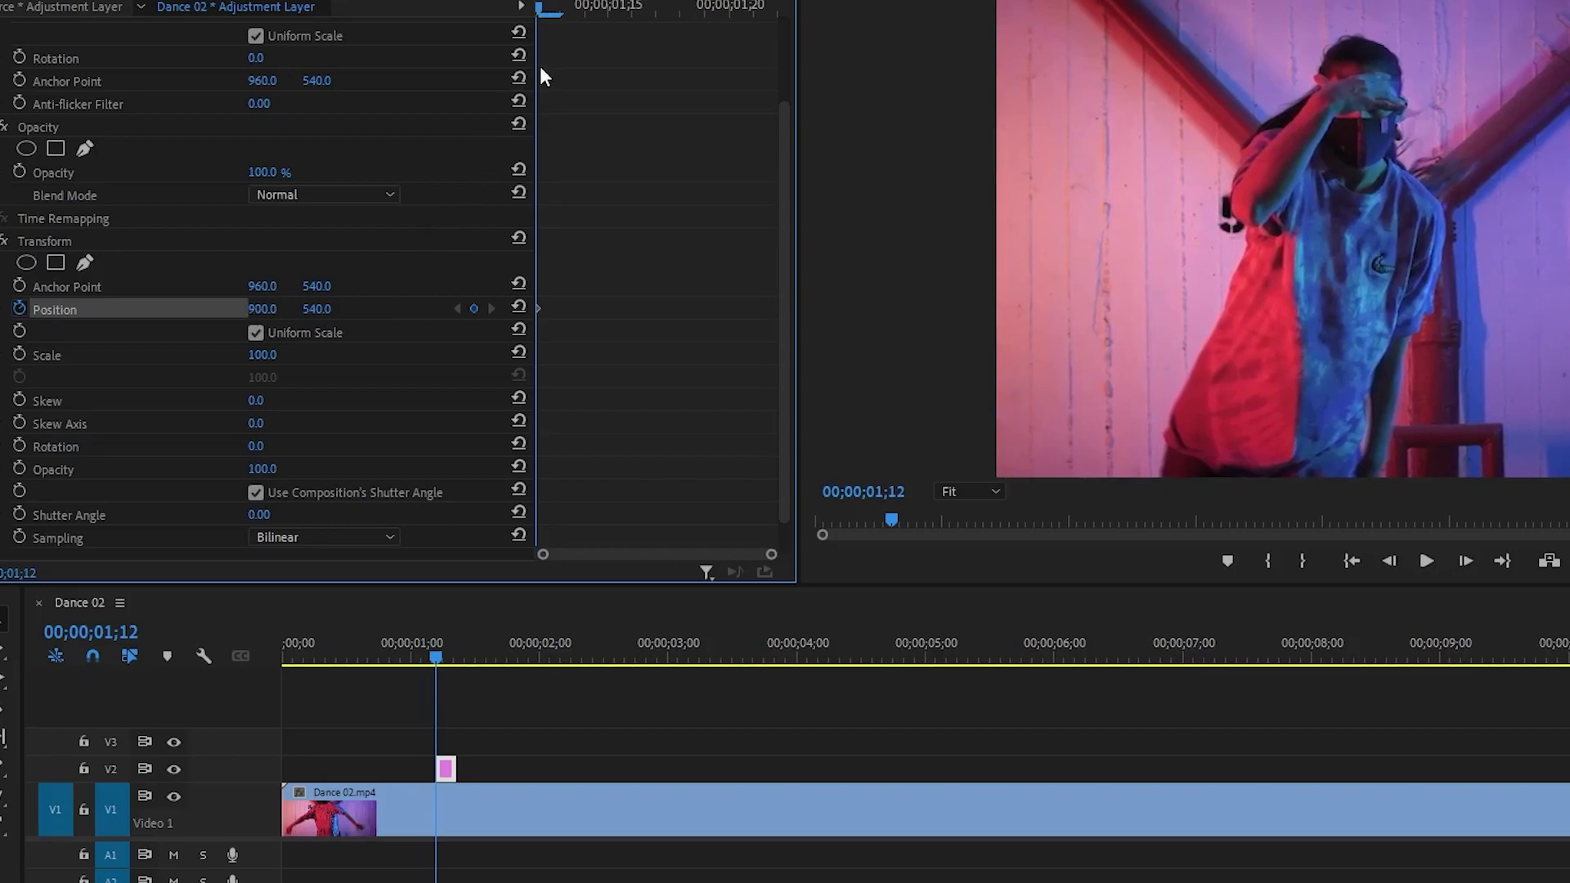
click(560, 10)
click(582, 10)
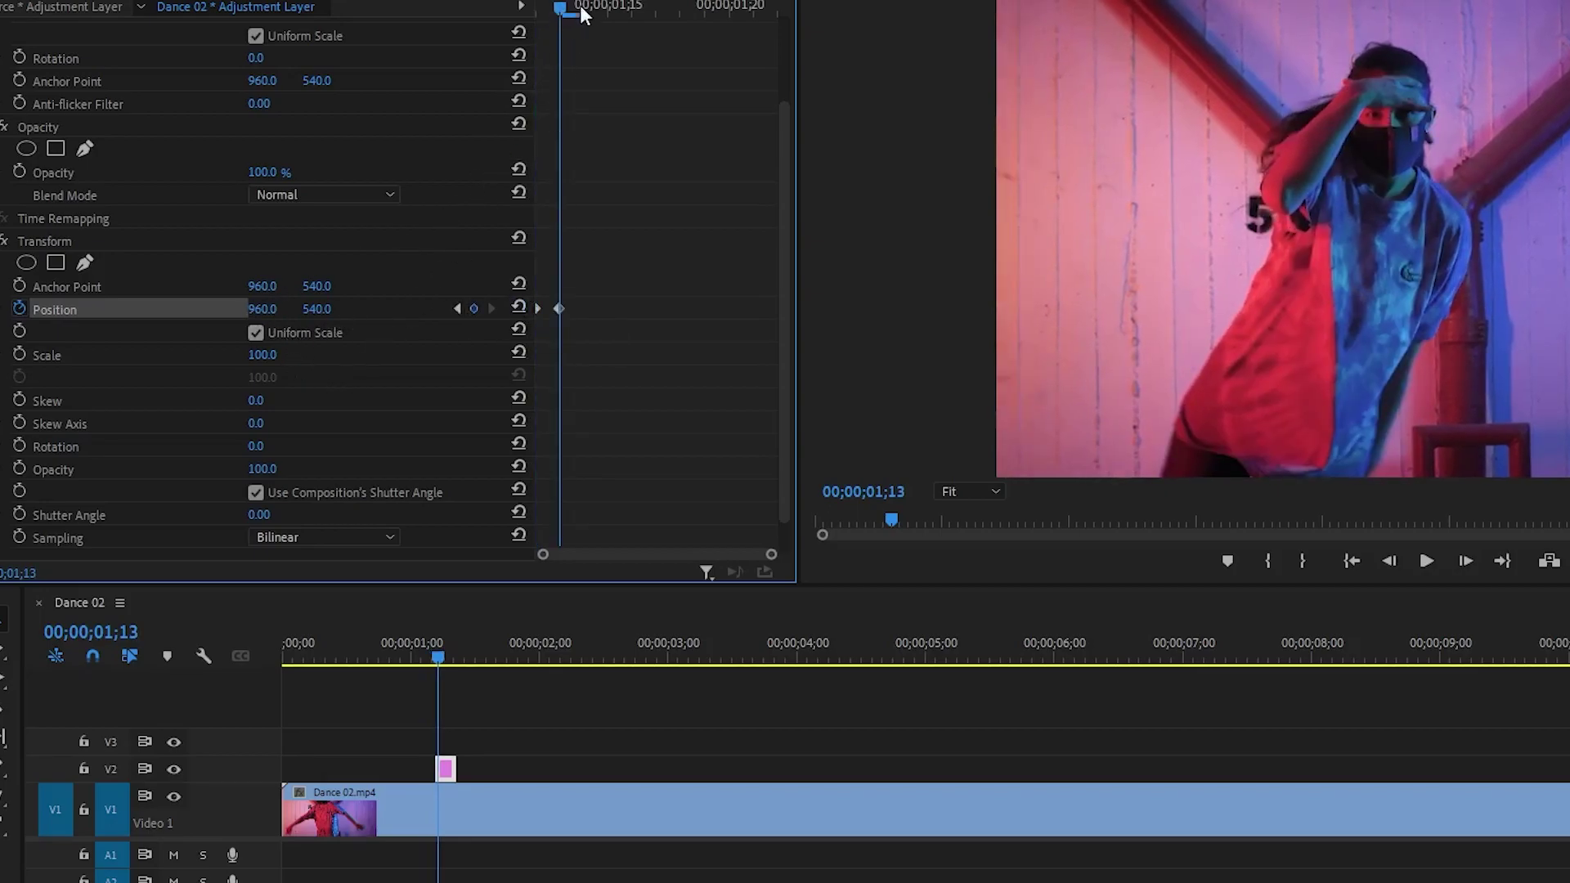
drag(261, 308, 293, 308)
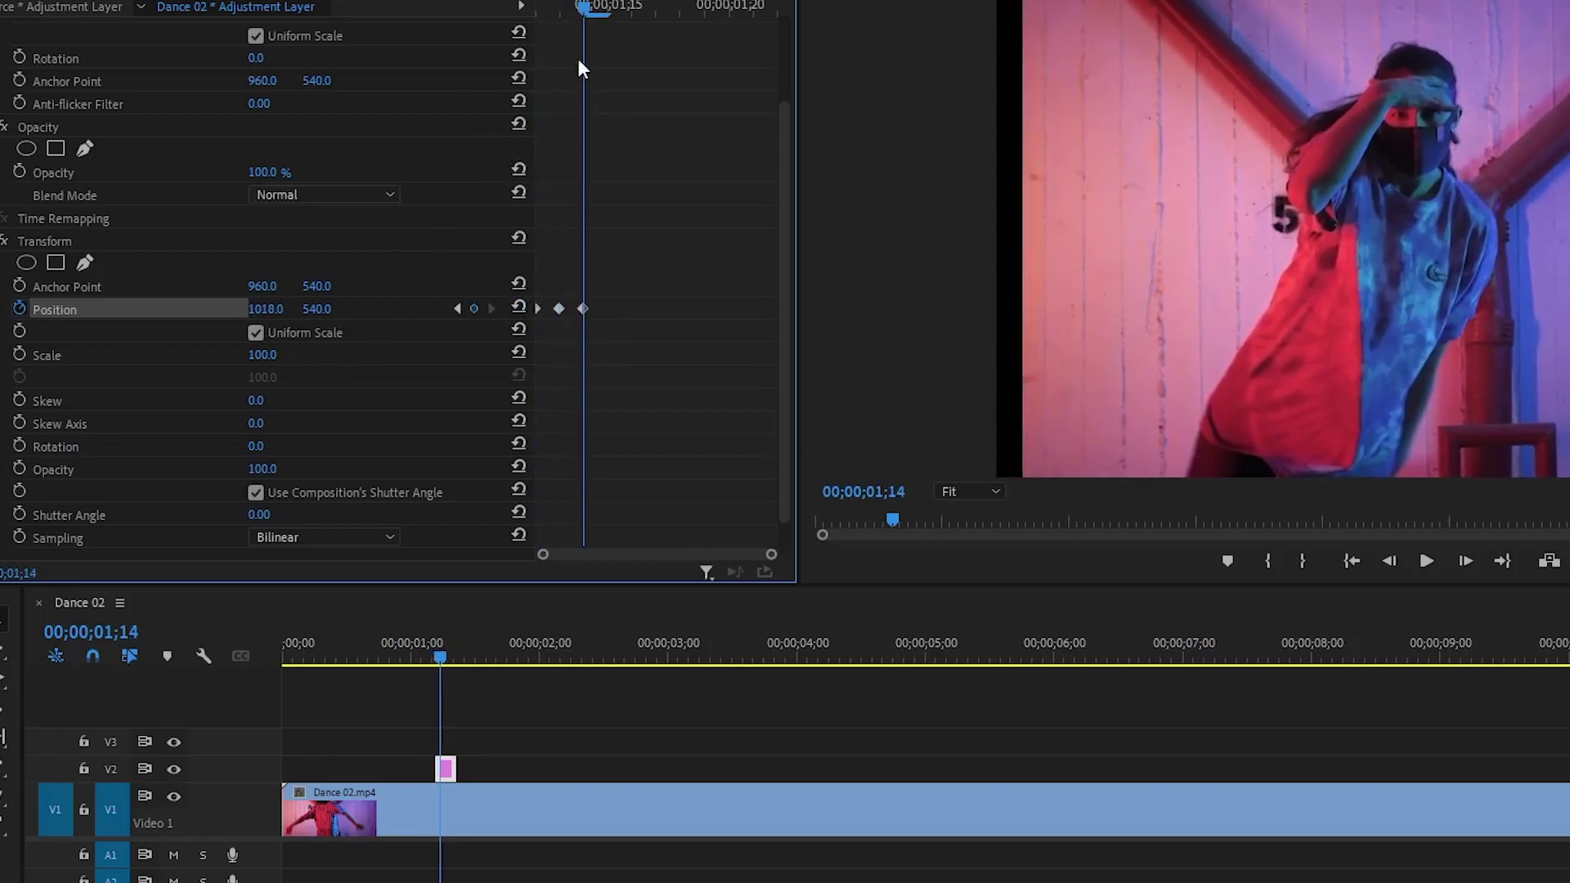
key(Right)
click(518, 308)
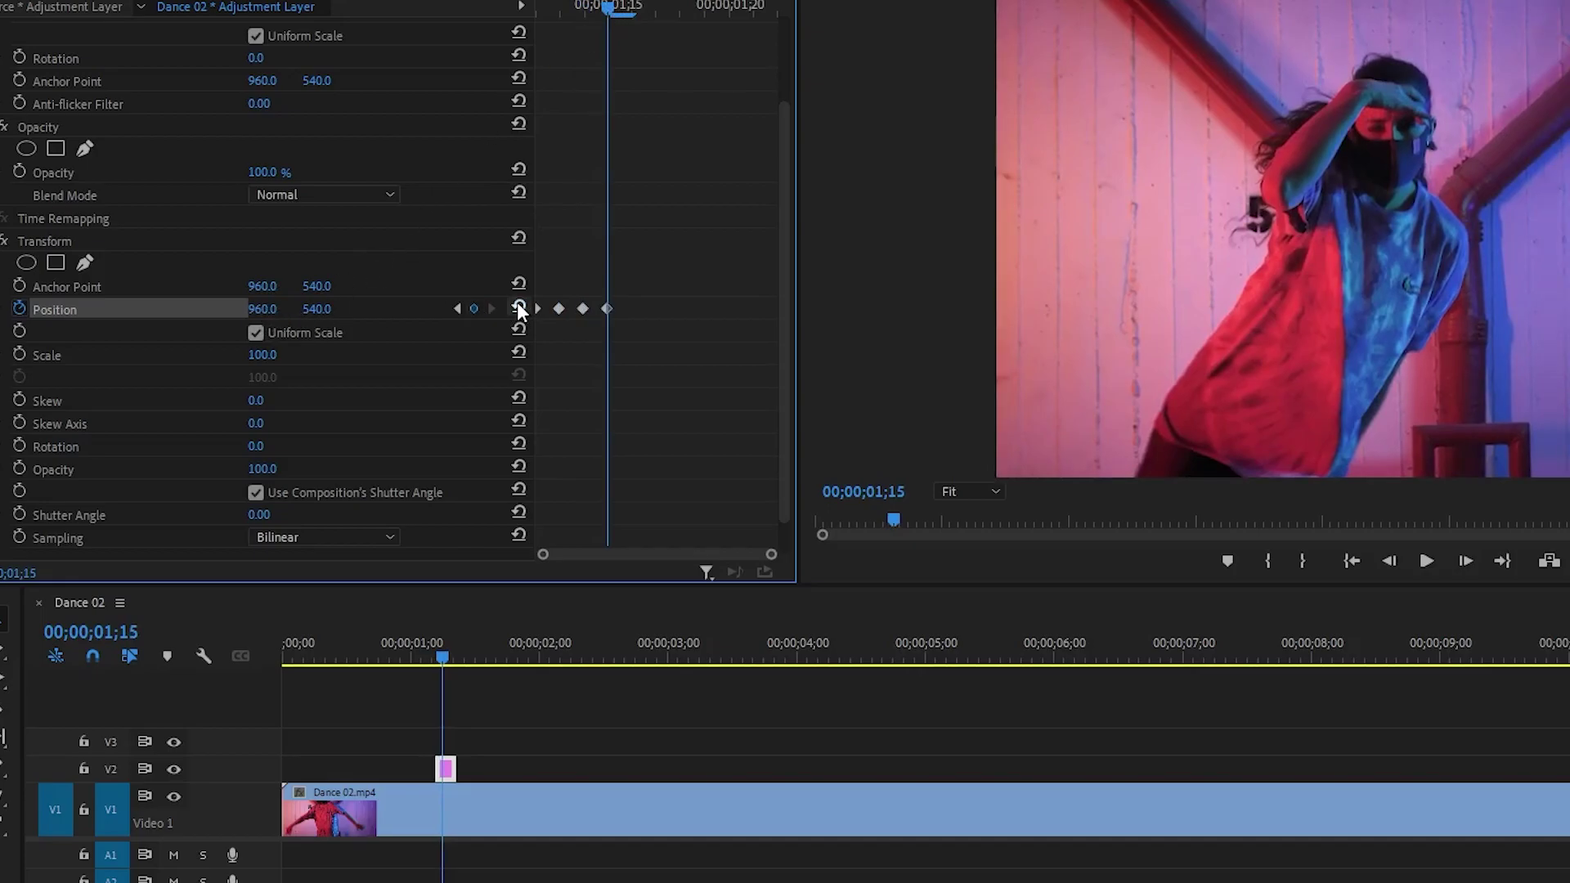
Add Position keyframes: lowered at 01;16, Y 540 at 01;17, nudged at 01;18, centred at 01;19
click(633, 8)
drag(316, 309, 327, 309)
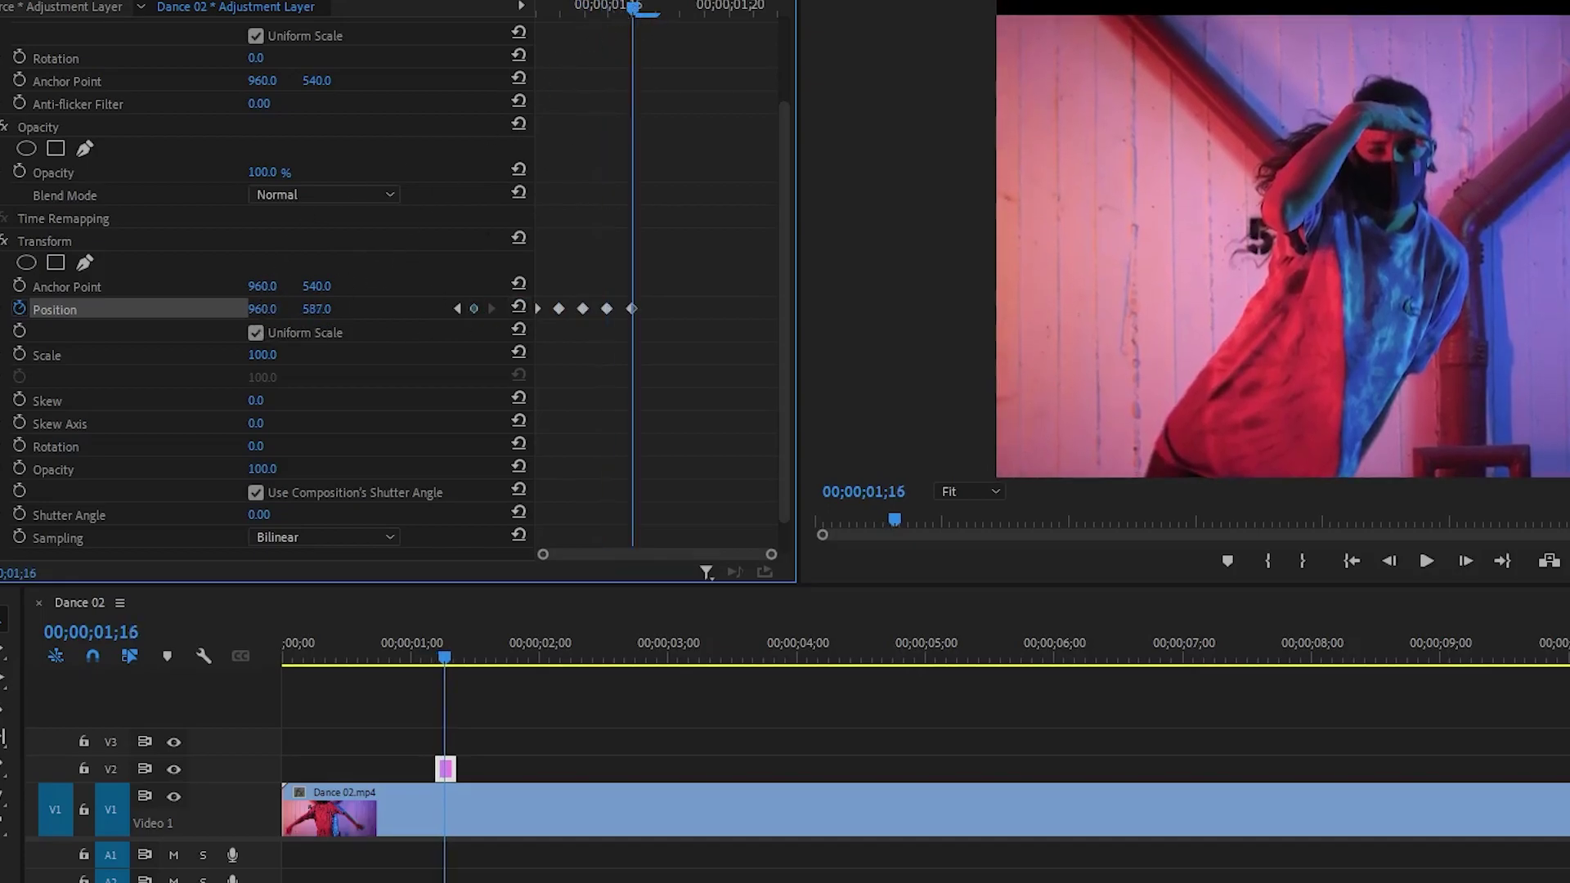
click(656, 9)
click(519, 309)
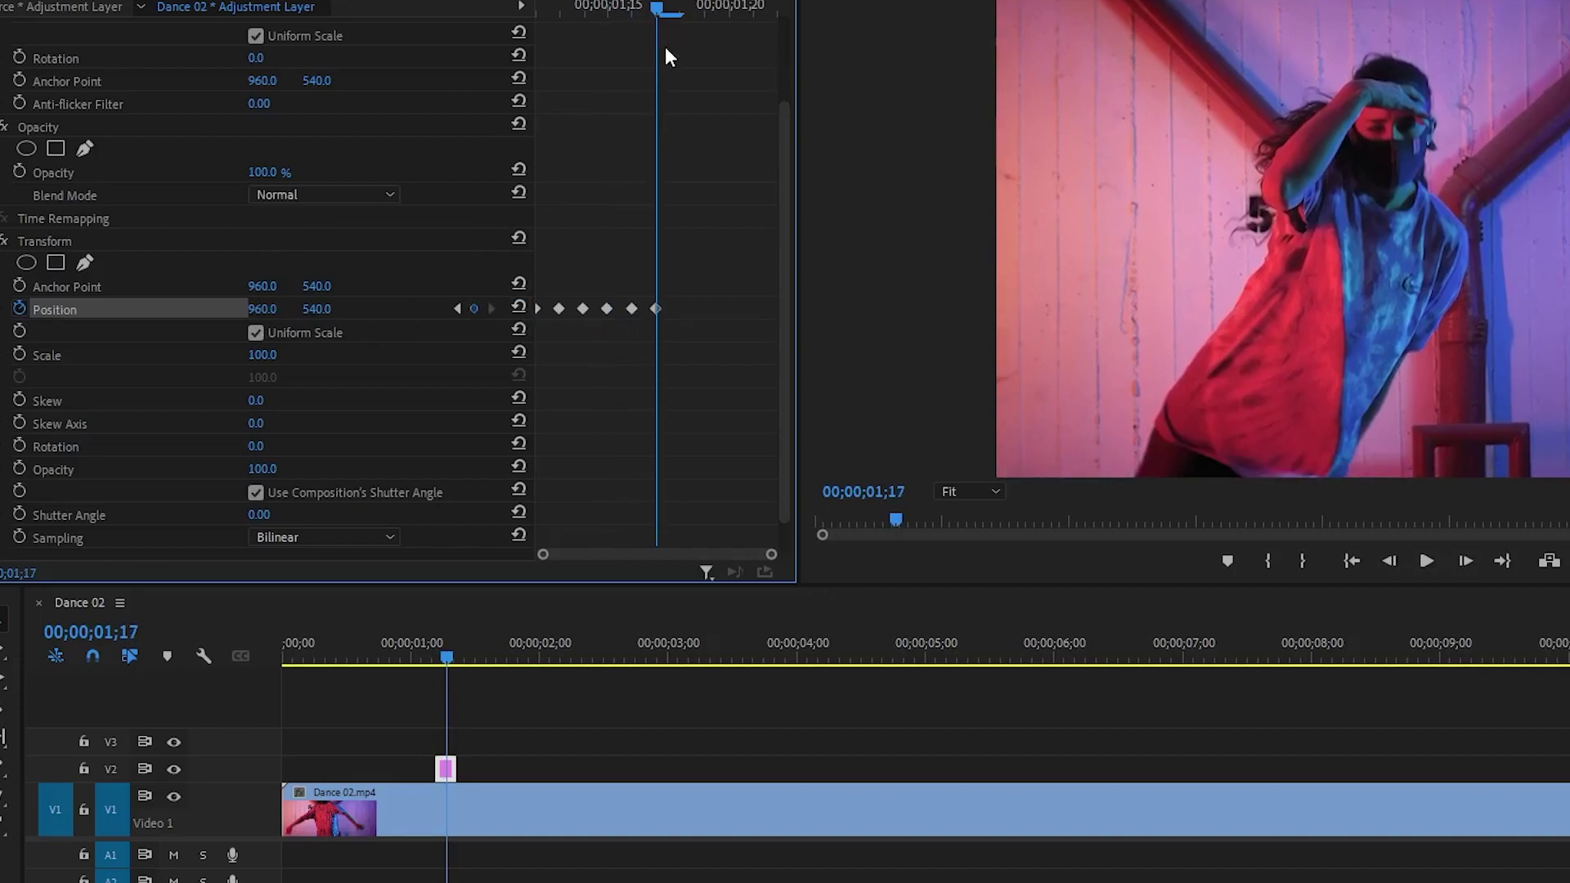
click(676, 10)
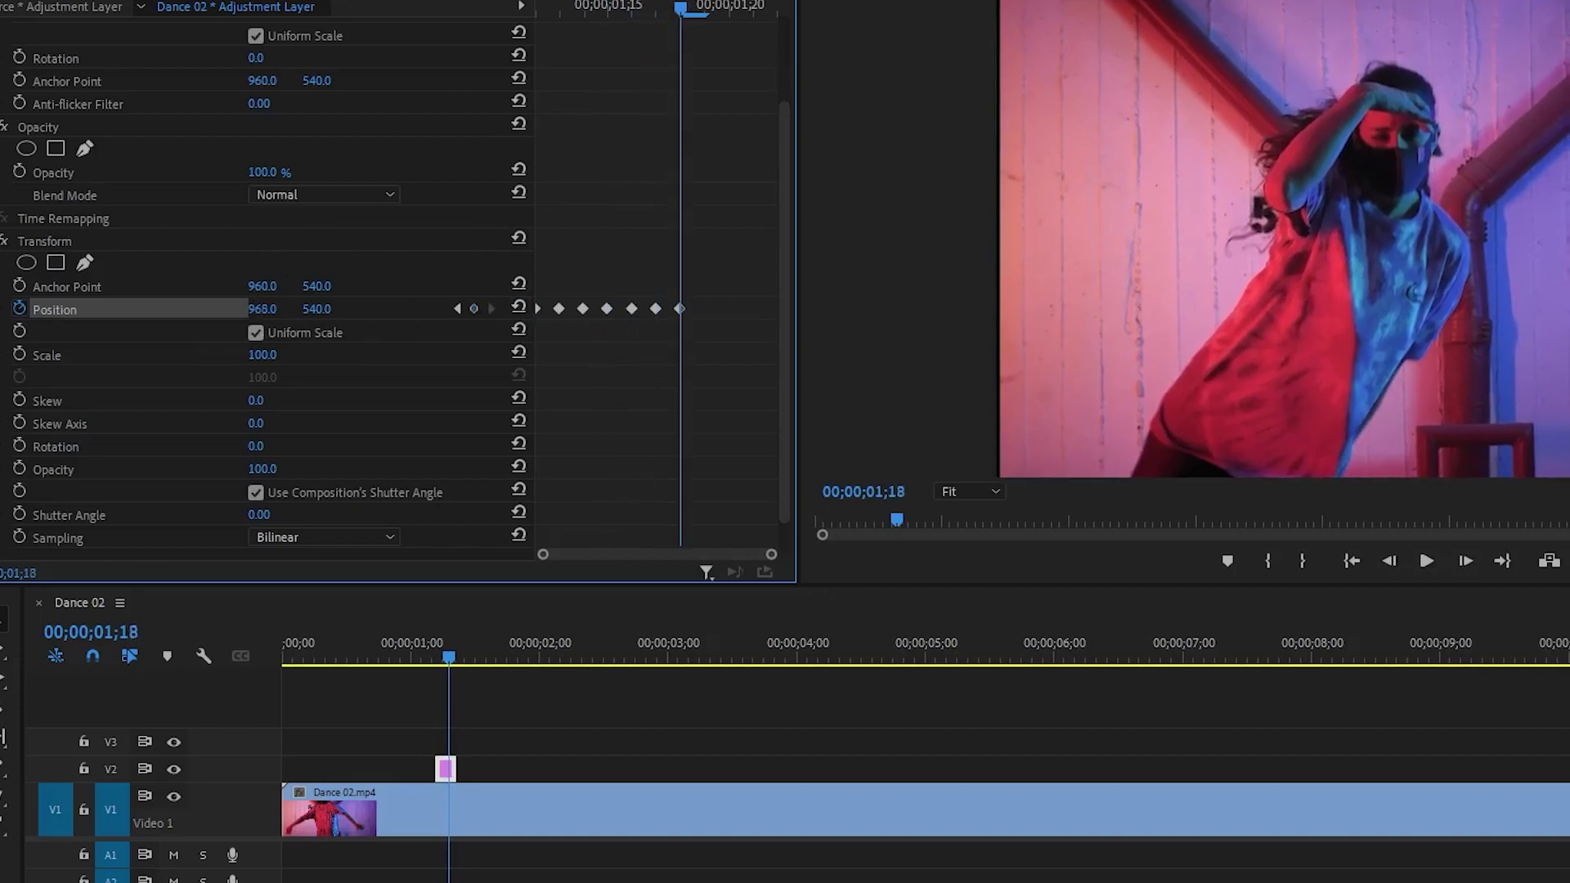
drag(317, 308, 441, 251)
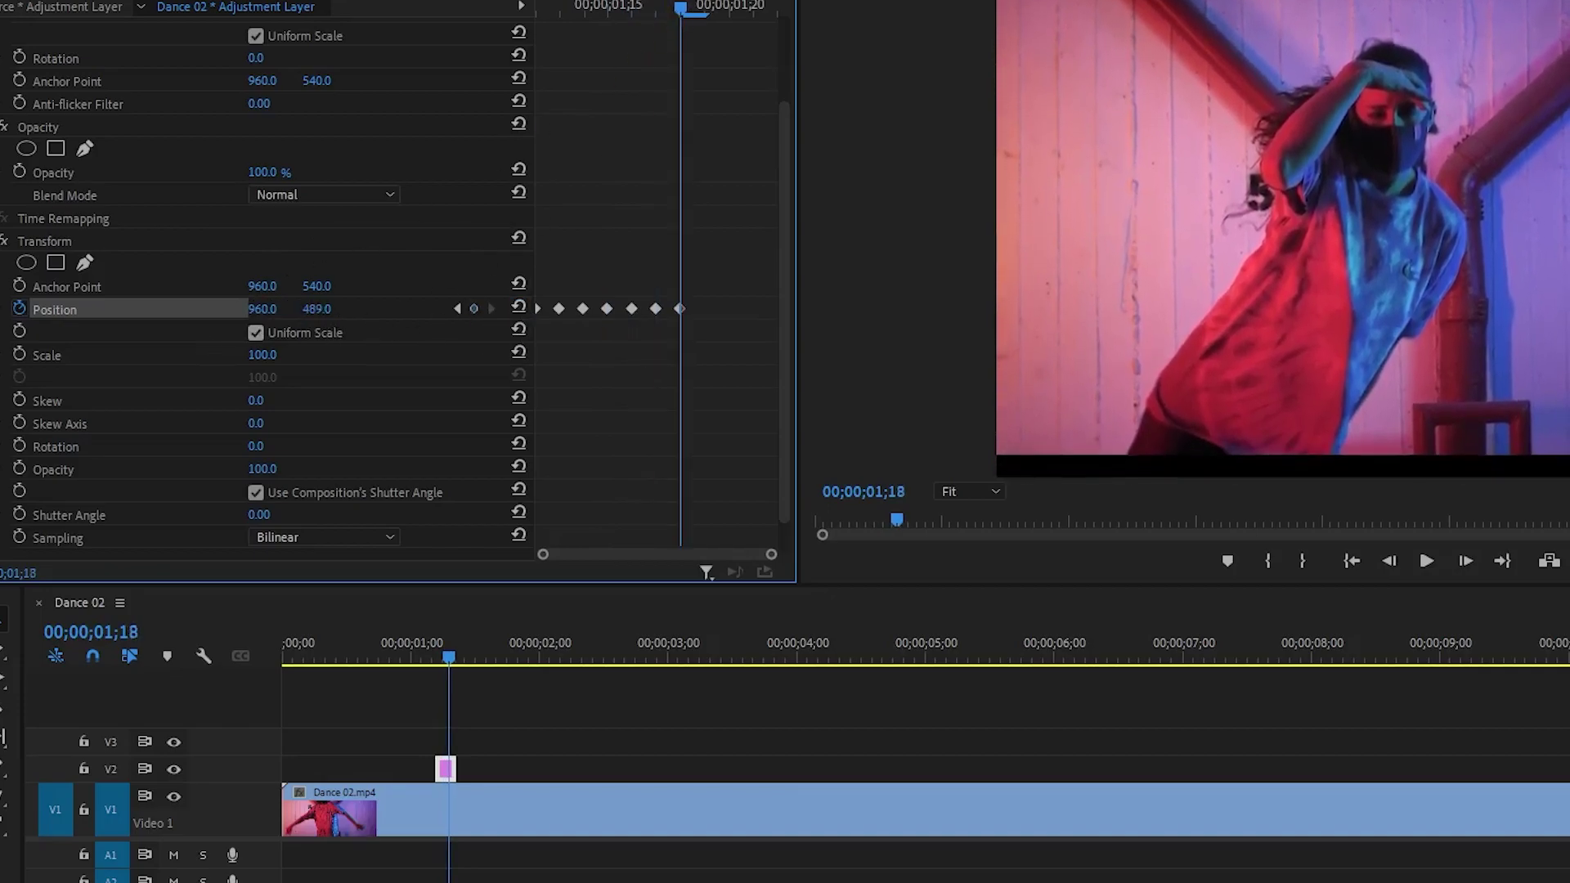
click(699, 12)
click(519, 309)
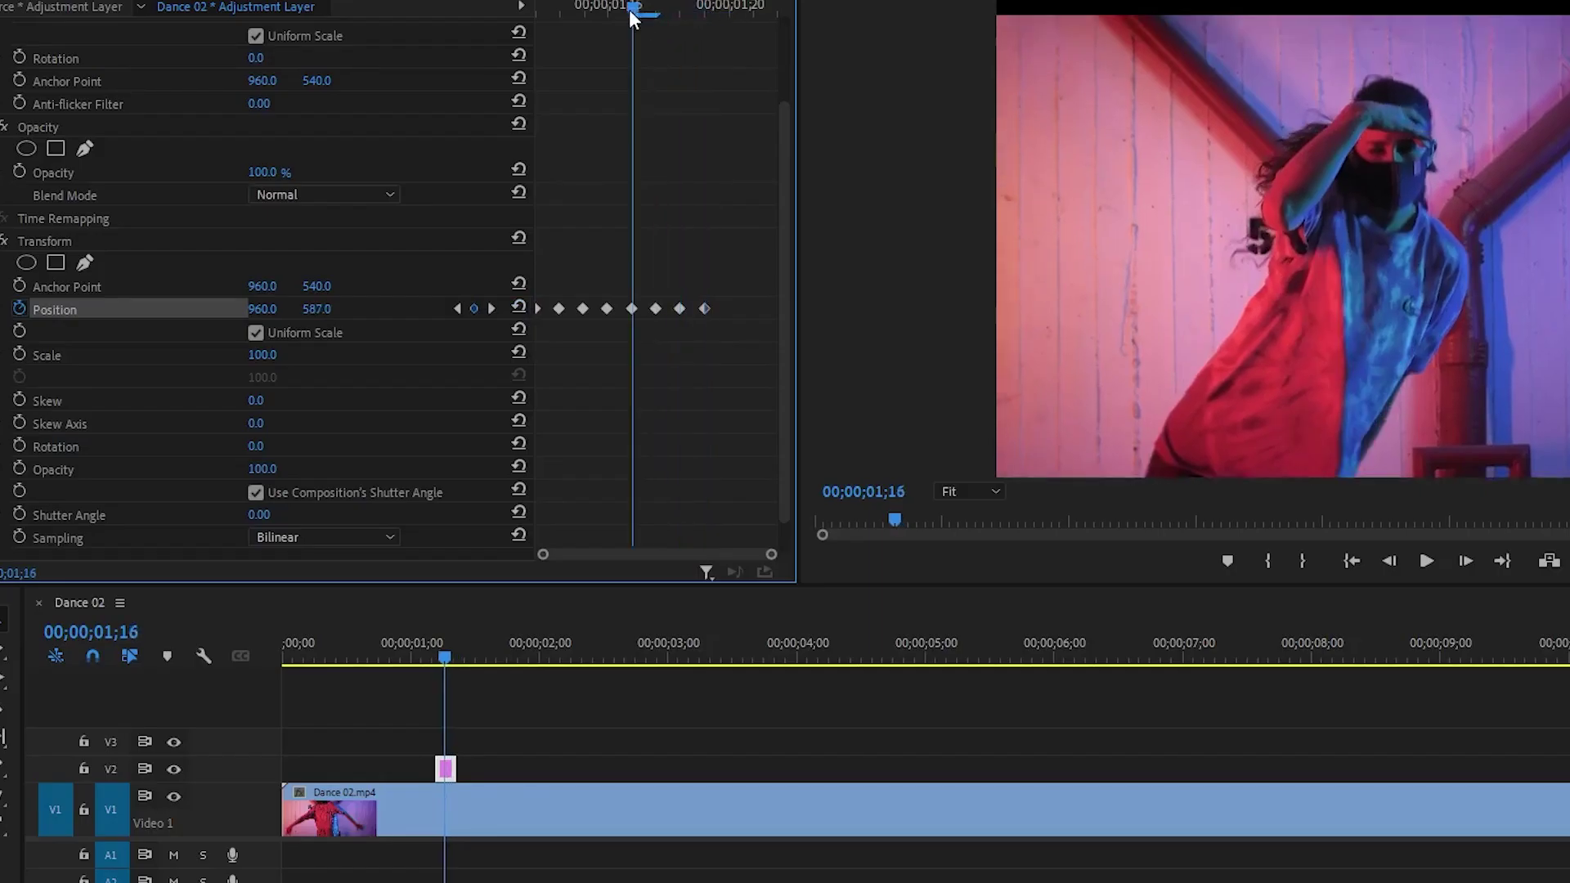
Keyframe Transform Scale at 110 from 01;12 through 01;19
drag(633, 8, 474, 14)
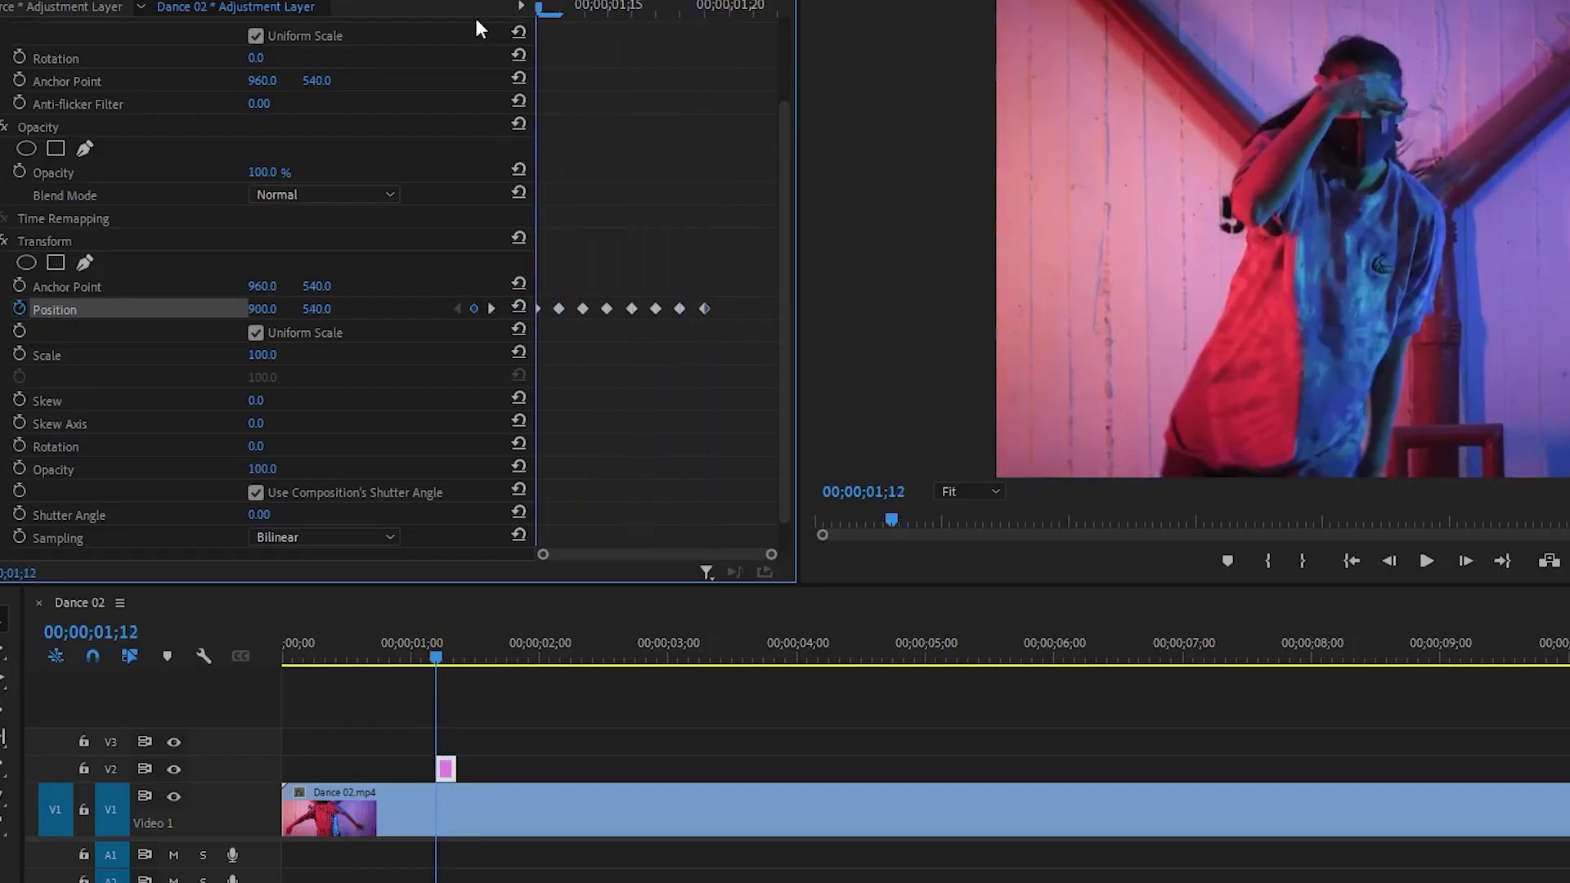
click(22, 353)
click(261, 354)
text(11)
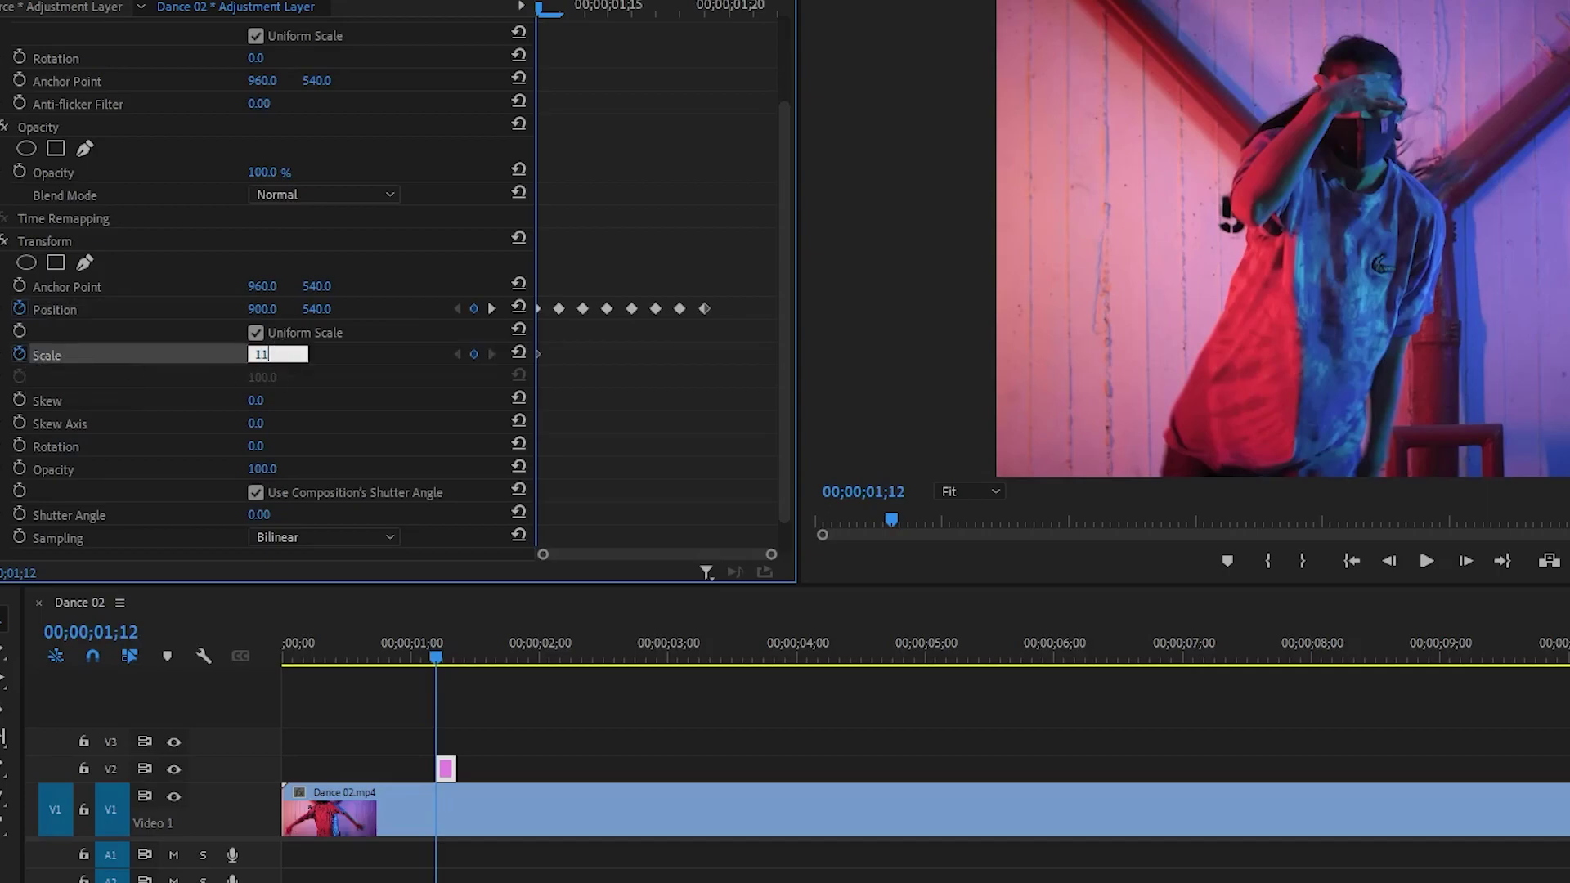
text(0)
key(Return)
click(708, 9)
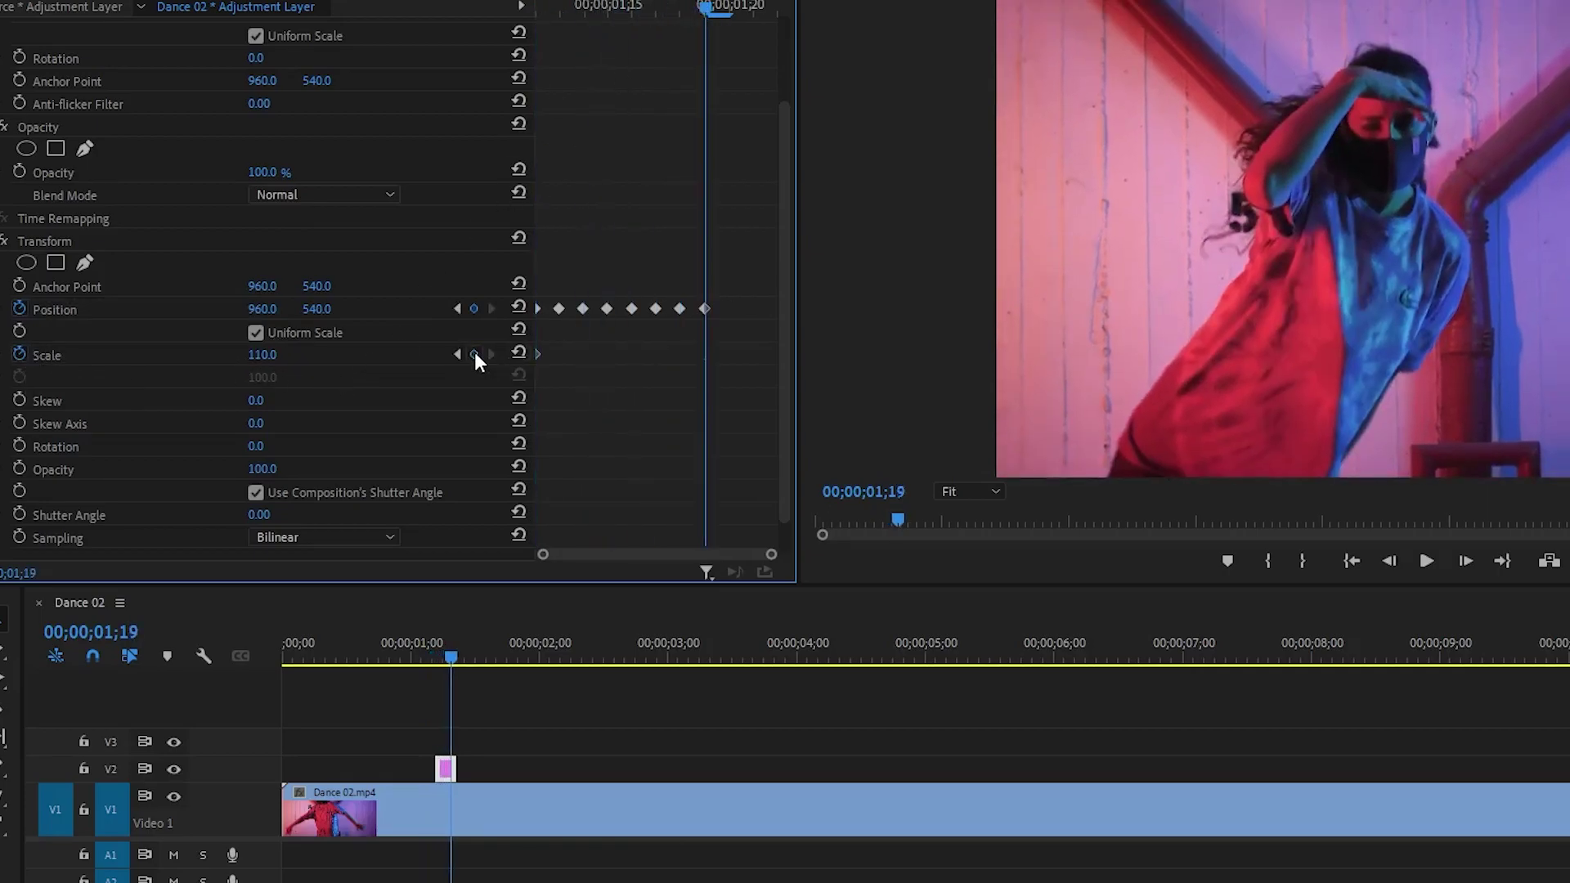
click(474, 354)
click(730, 8)
Reset Scale to 100 at 01;20 and set the Transform shutter angle to 360
click(517, 355)
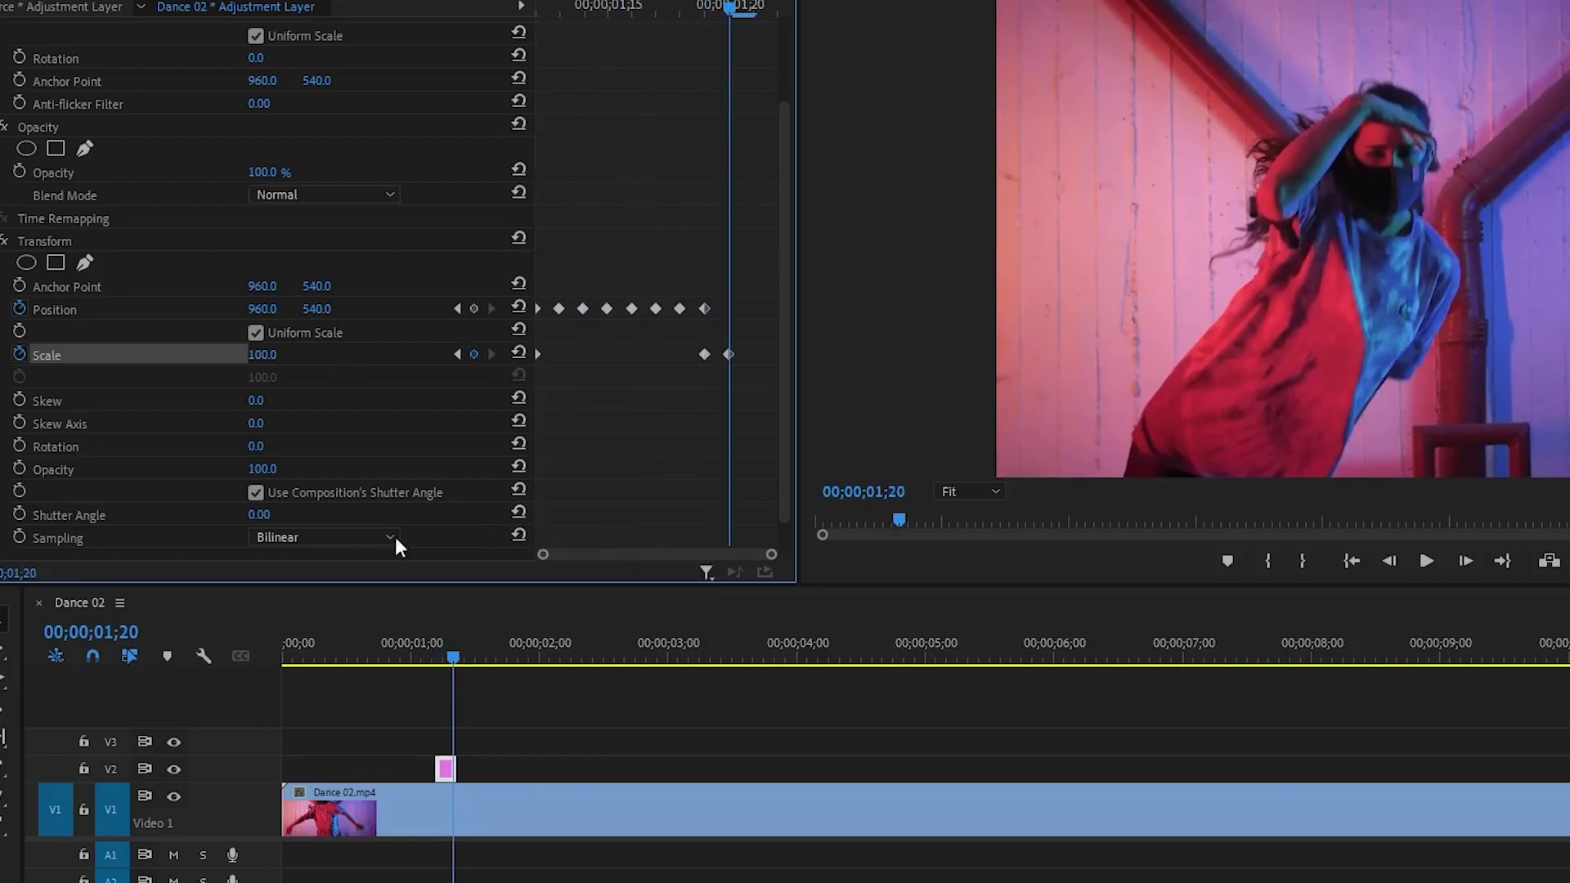
scroll(79, 464, down, 1)
click(268, 480)
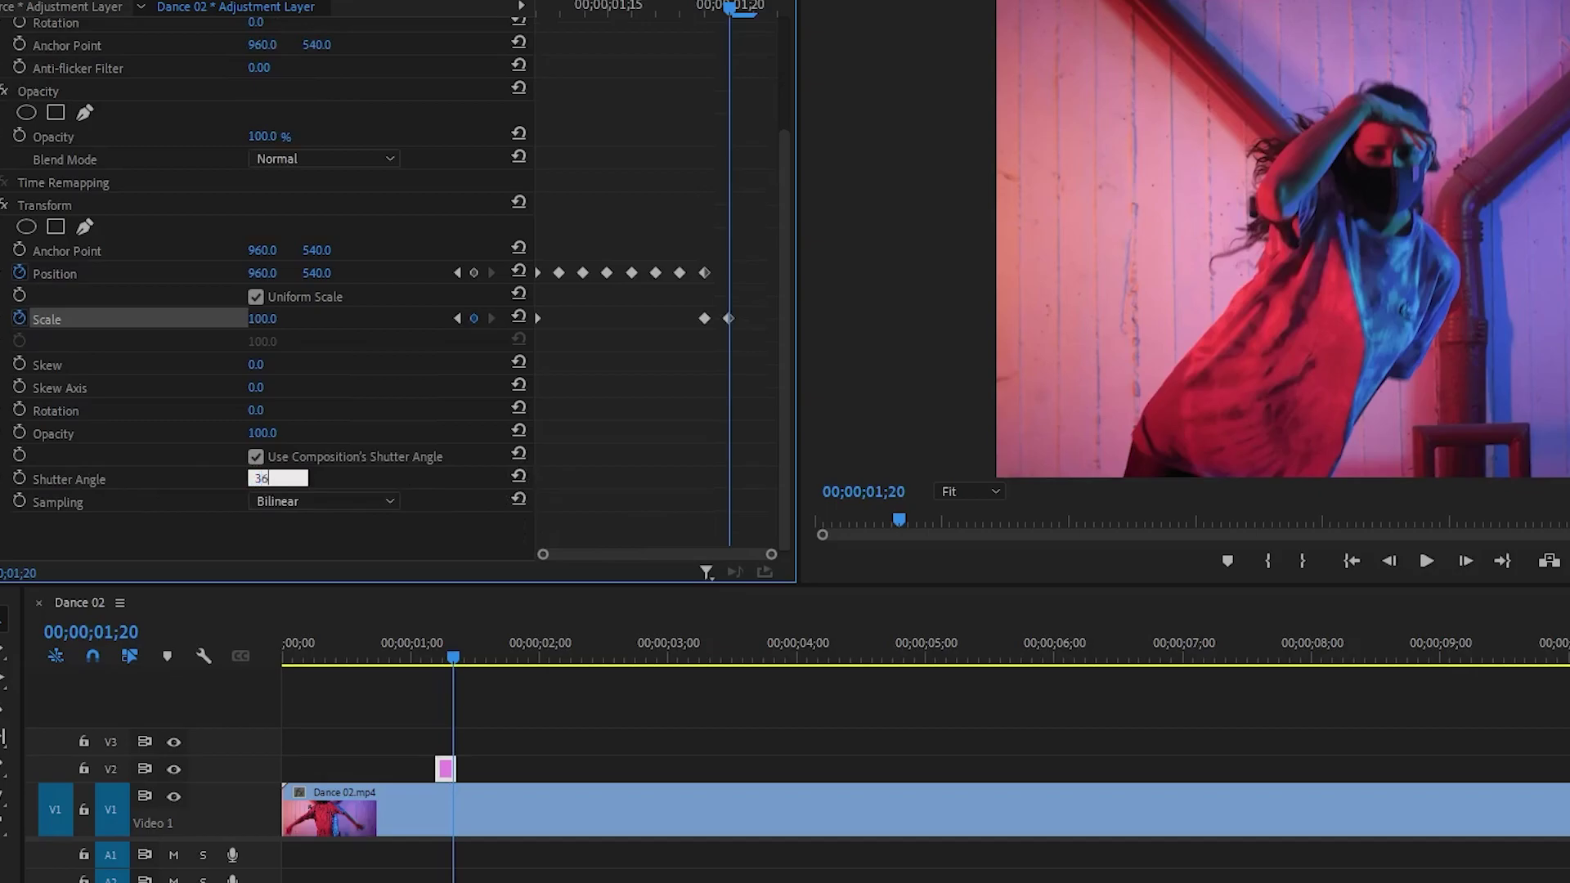
text(360)
click(386, 527)
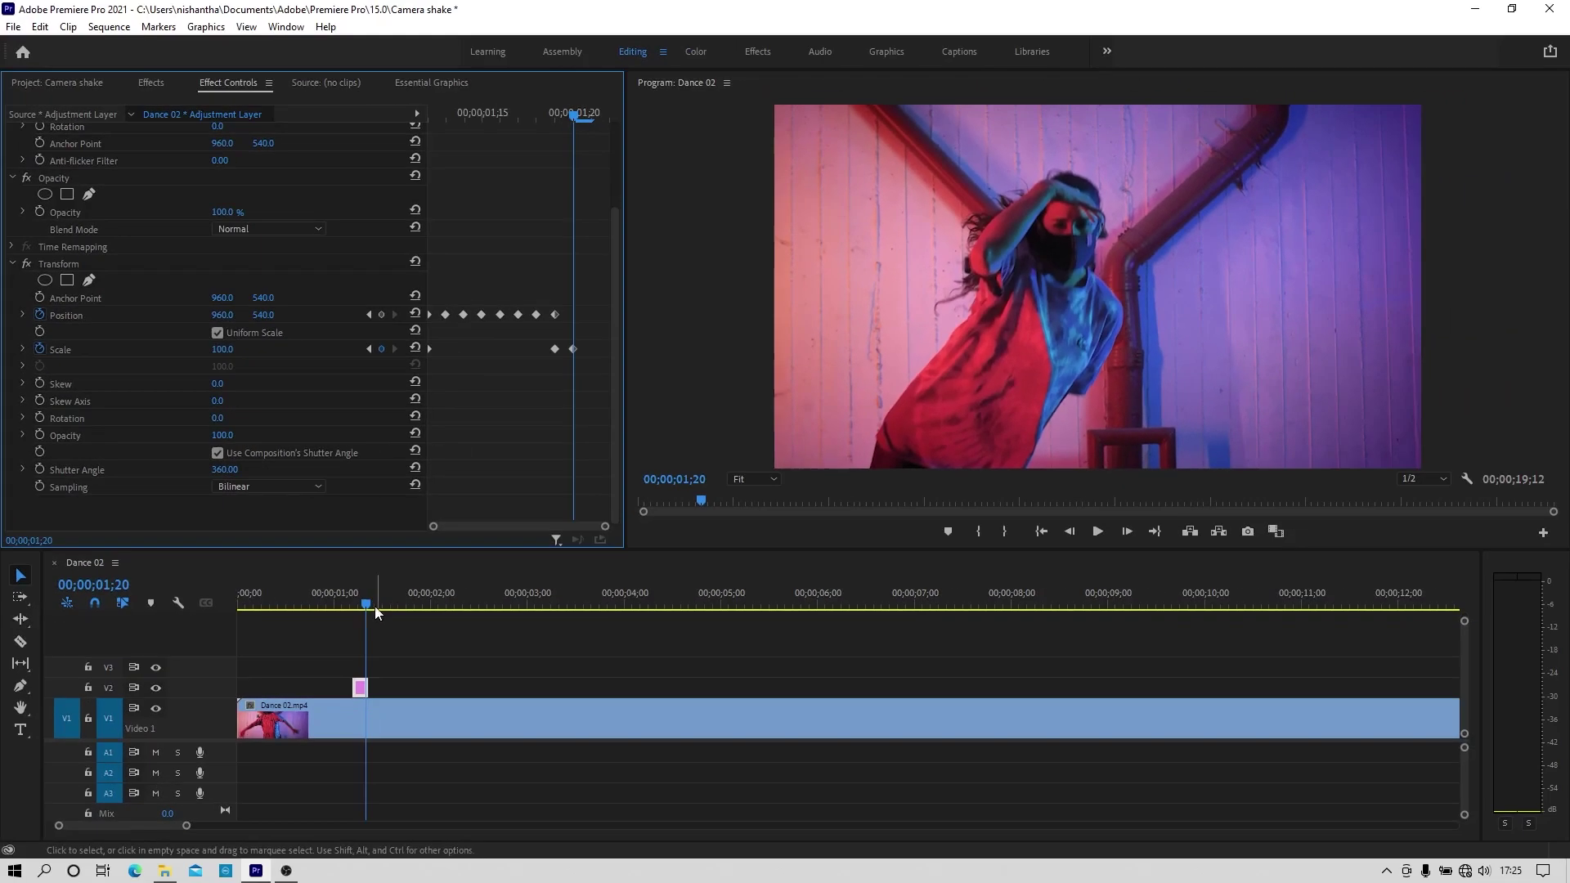
Play the sequence from 00;00;00;47 to preview the camera shake
click(316, 606)
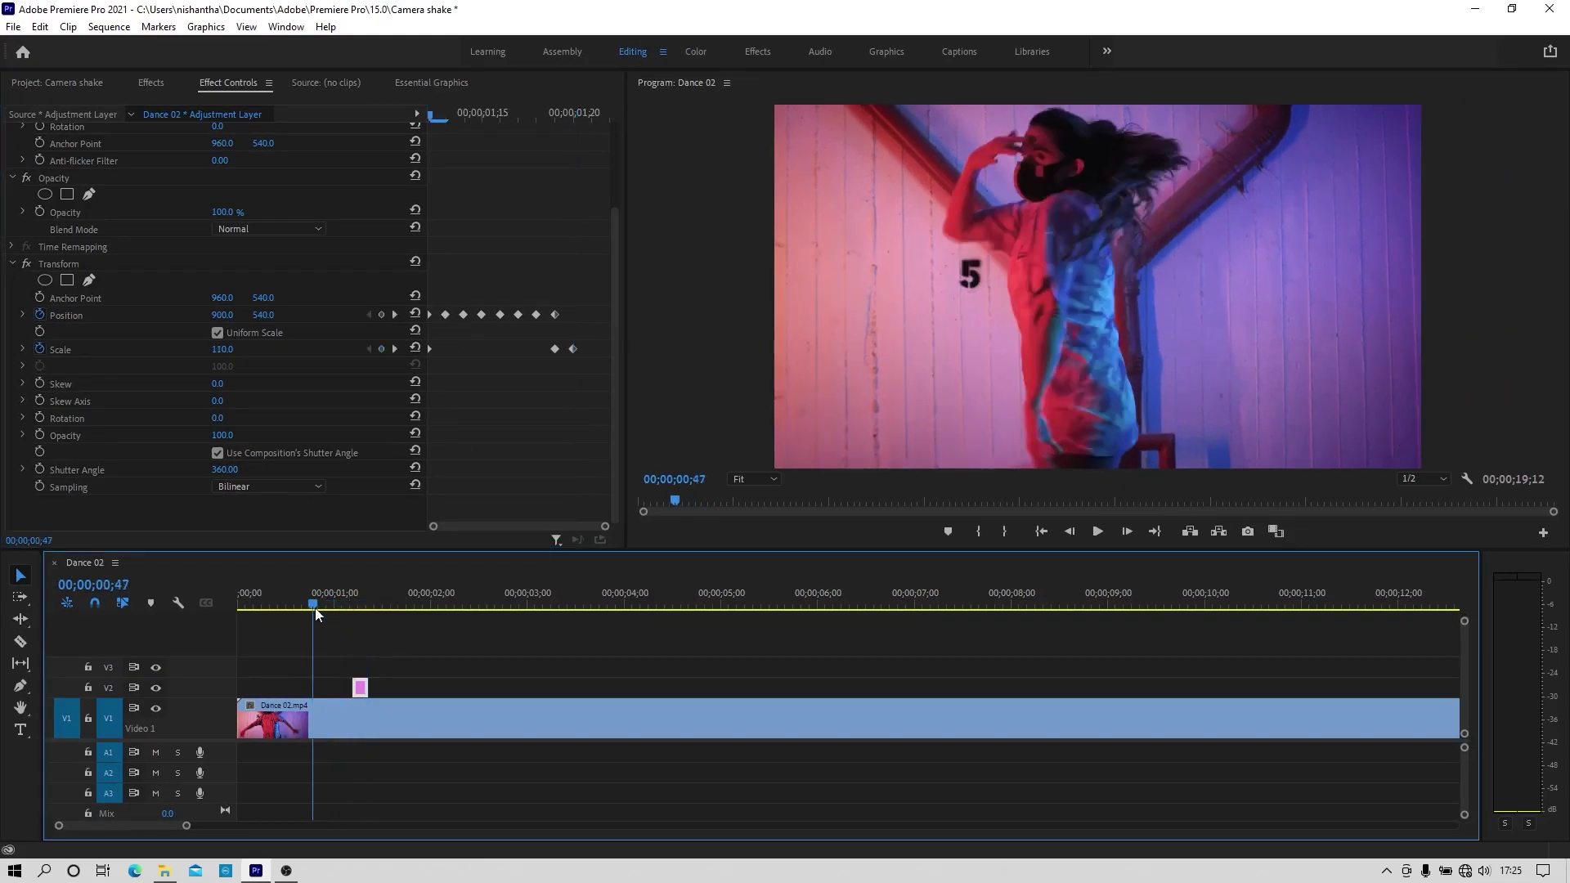
click(1098, 533)
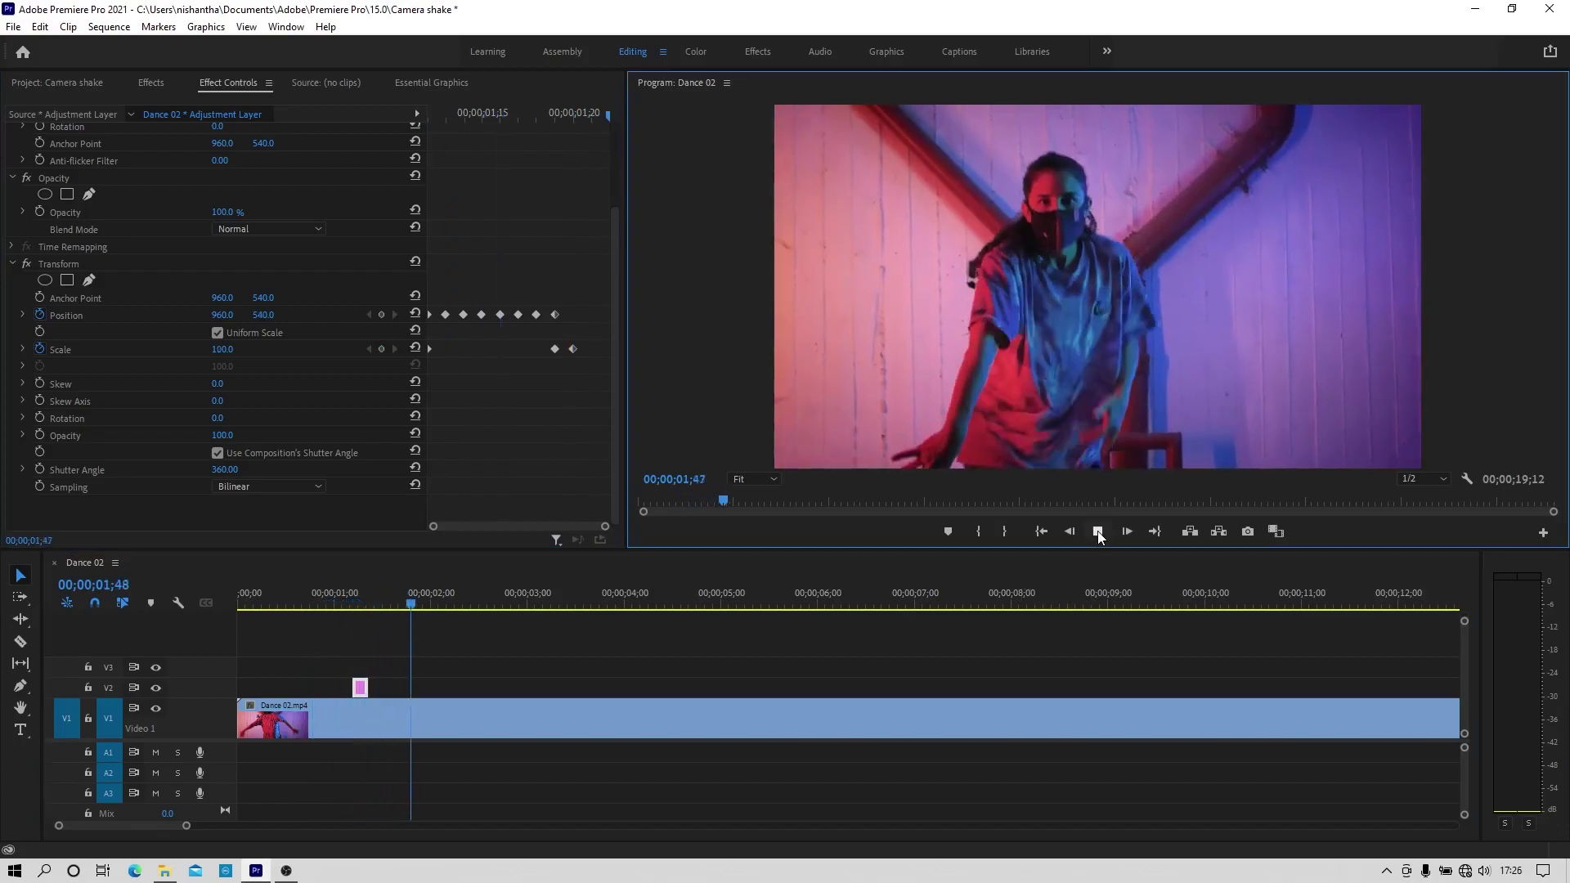
click(1098, 533)
drag(504, 605, 302, 606)
click(1098, 532)
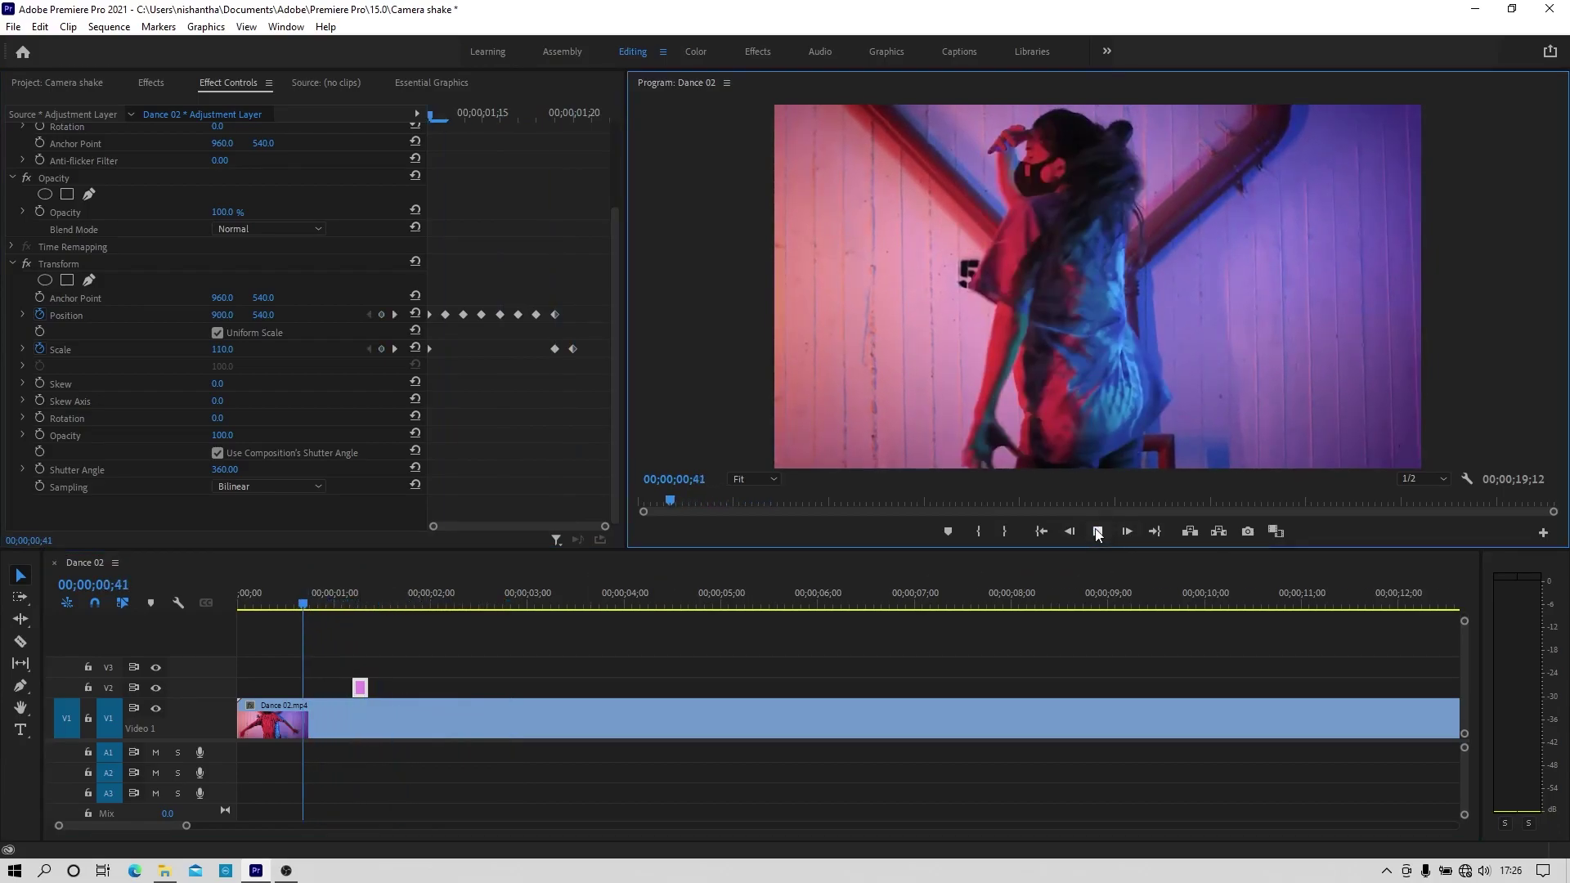
click(1098, 532)
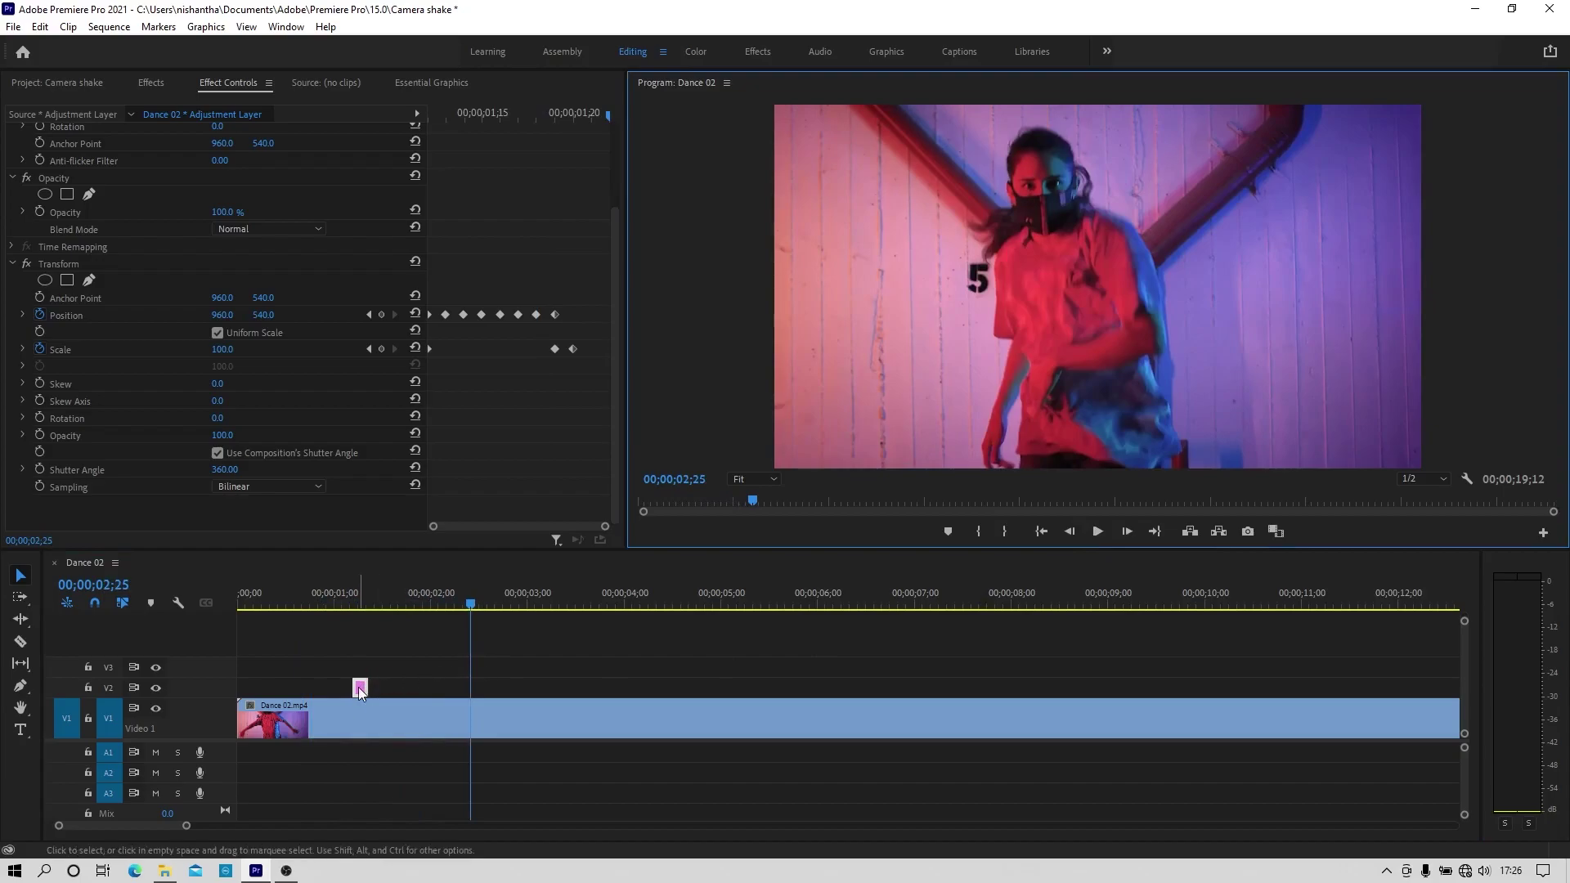
Place a copy of the adjustment layer later on V2, around 02;15
drag(359, 691, 464, 689)
click(455, 602)
scroll(185, 146, down, 2)
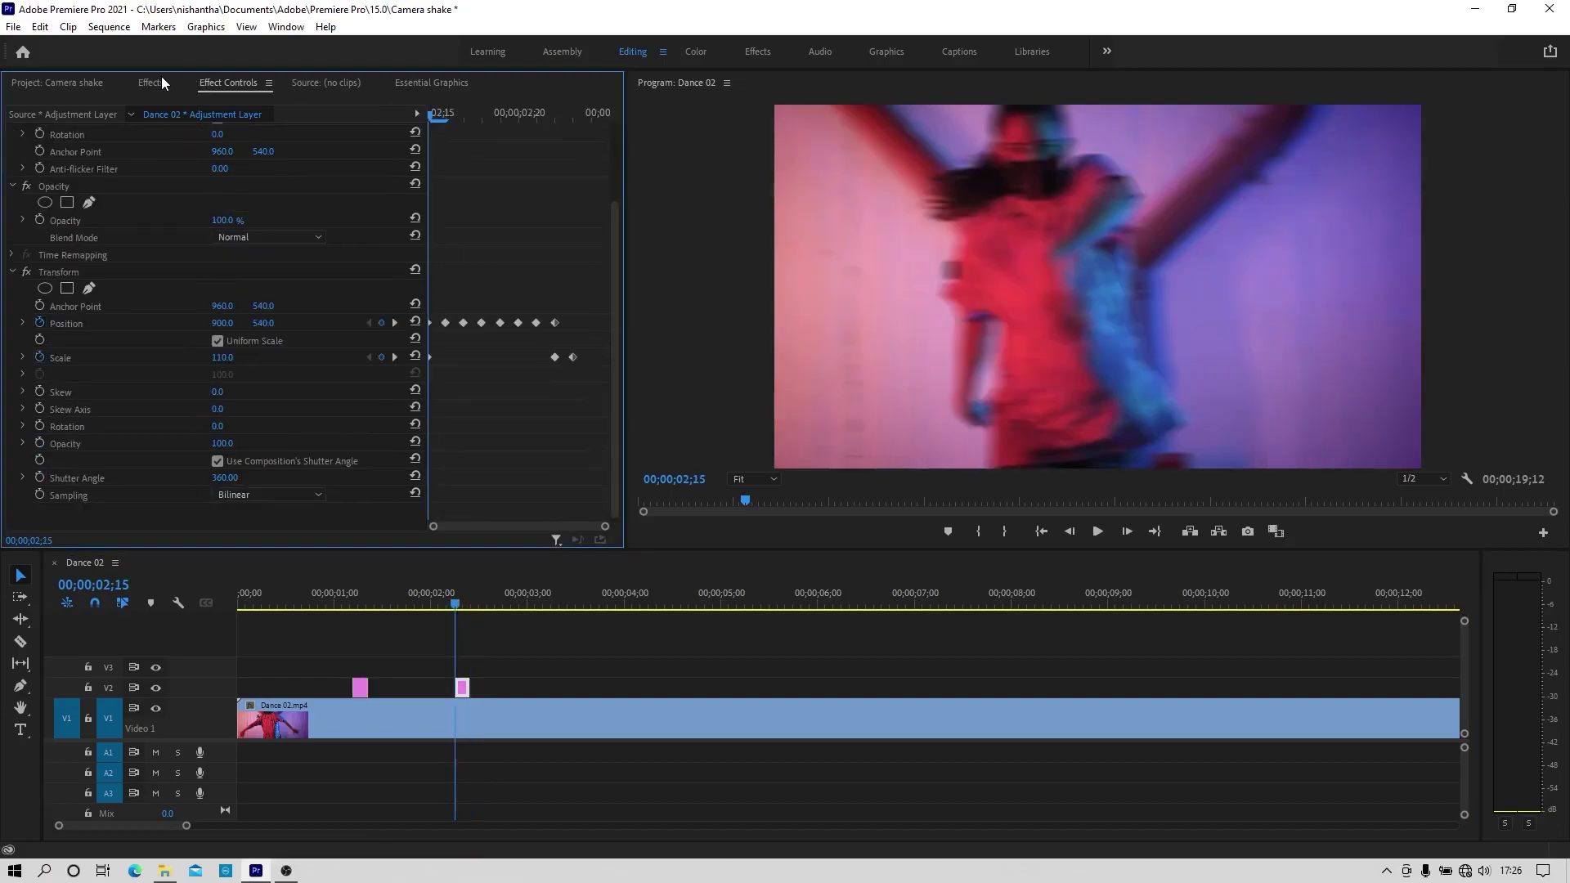
Search 'direc' and apply Directional Blur to the copied adjustment layer
click(156, 82)
click(167, 104)
click(142, 100)
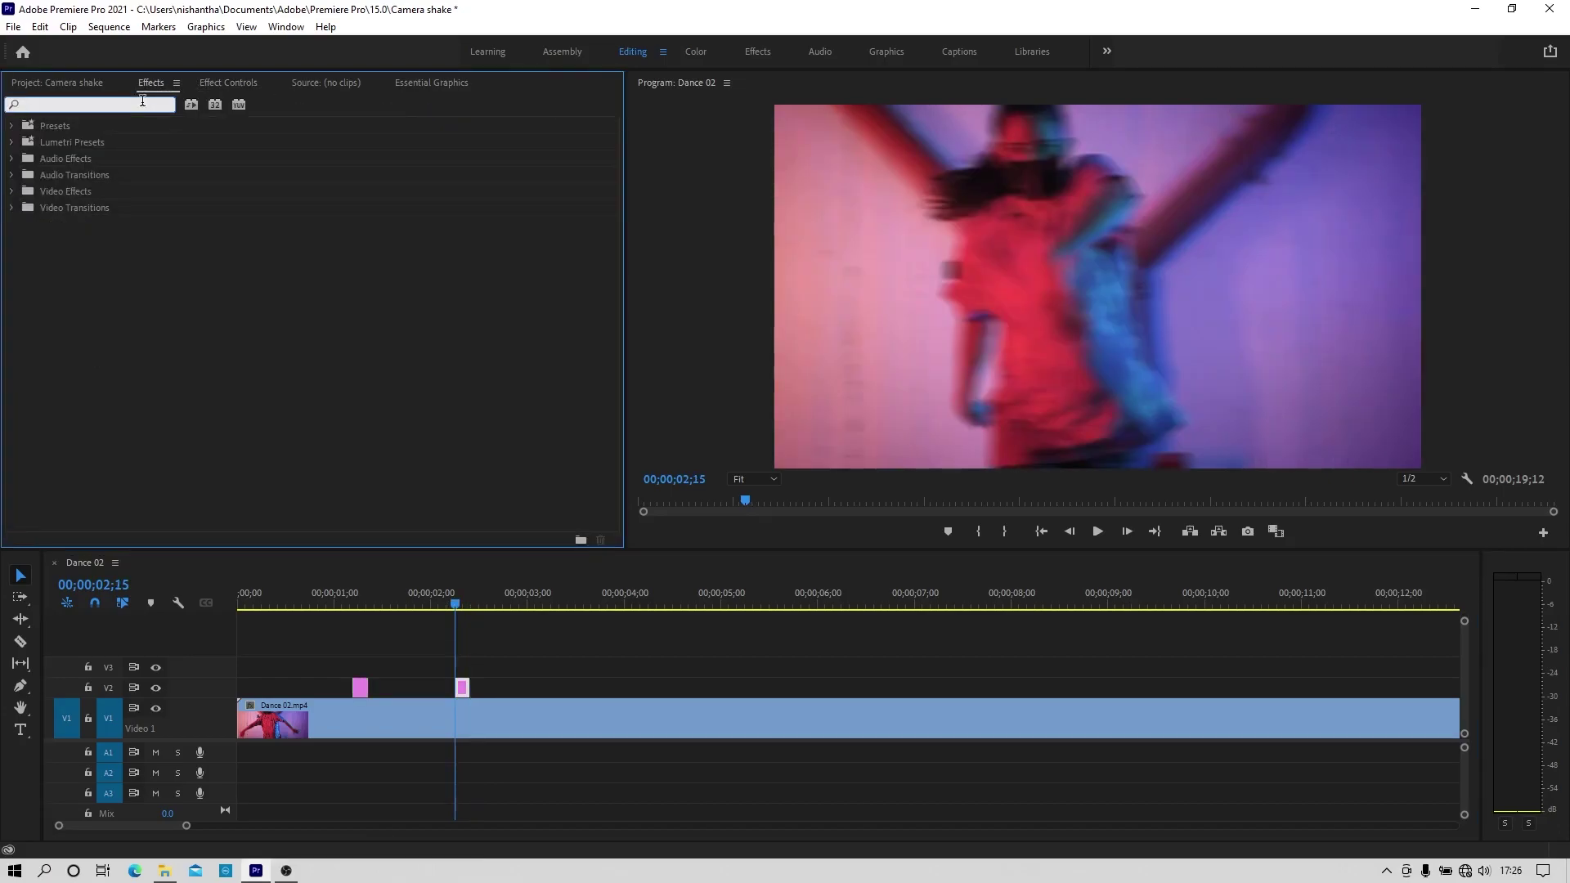
text(direct)
click(255, 222)
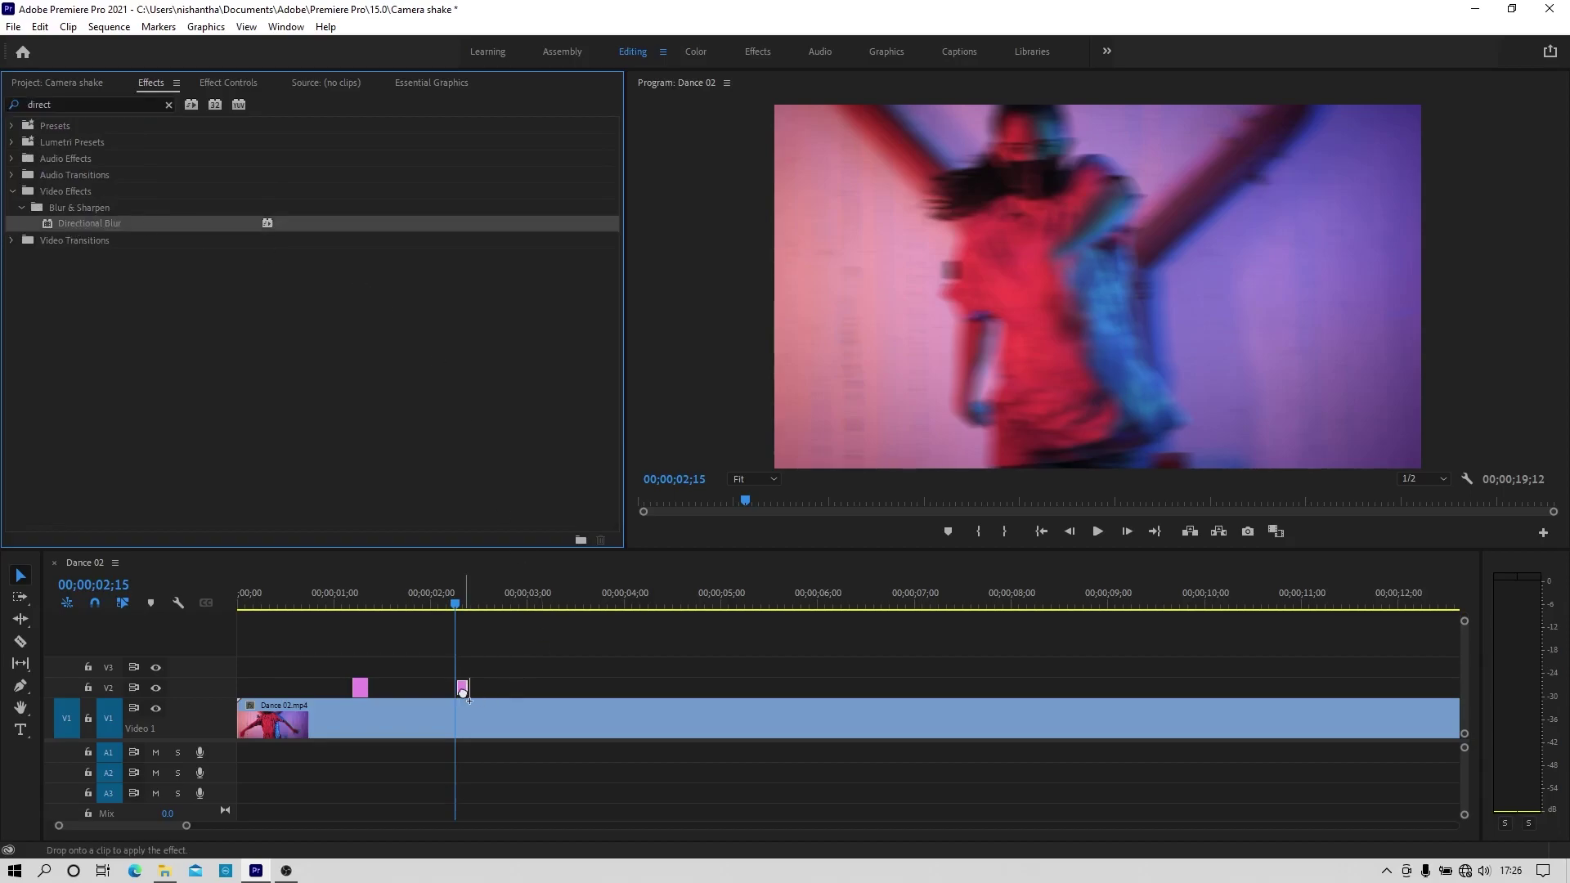
click(244, 75)
Set the copy's Transform shutter angle to 0
scroll(325, 458, down, 3)
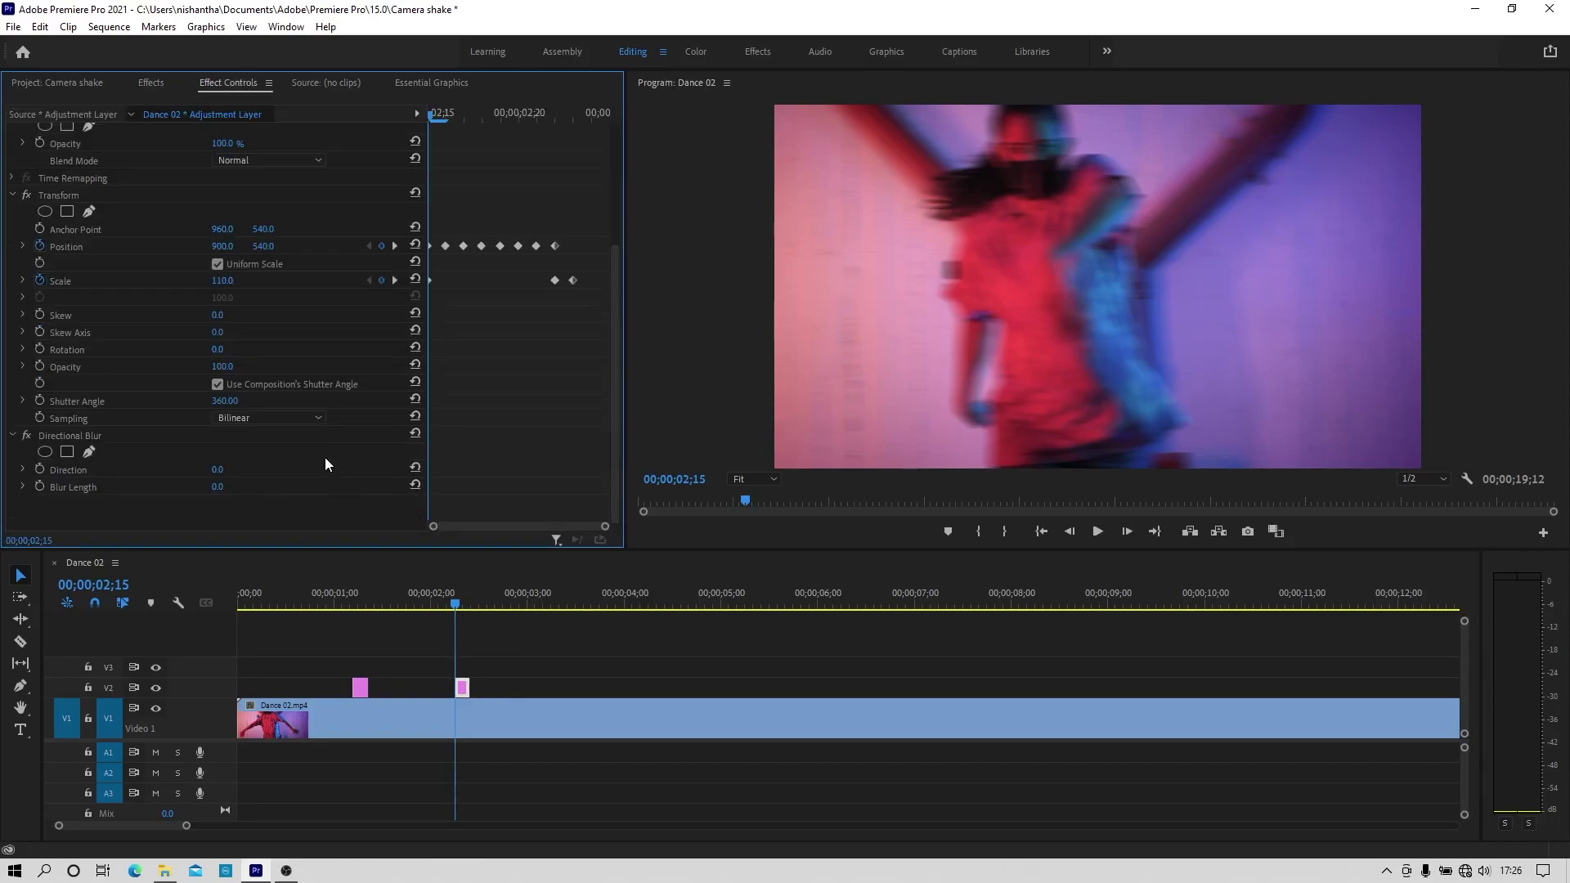
click(262, 469)
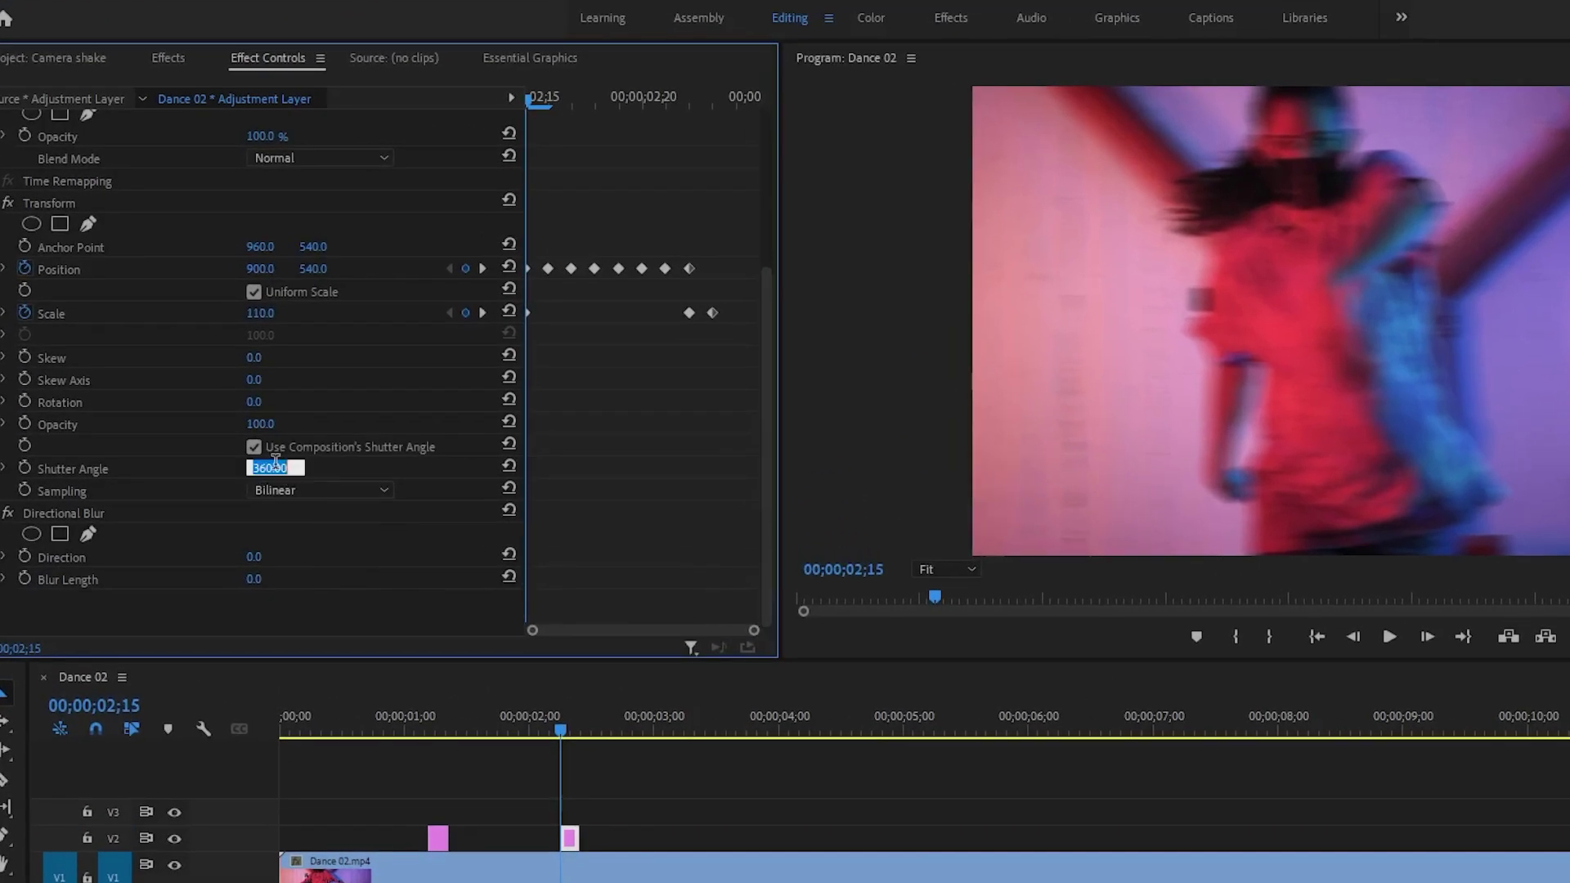
text(0)
key(Return)
Keyframe Blur Length alternating 40 and 0 per frame from 02;15 to 02;18
click(26, 579)
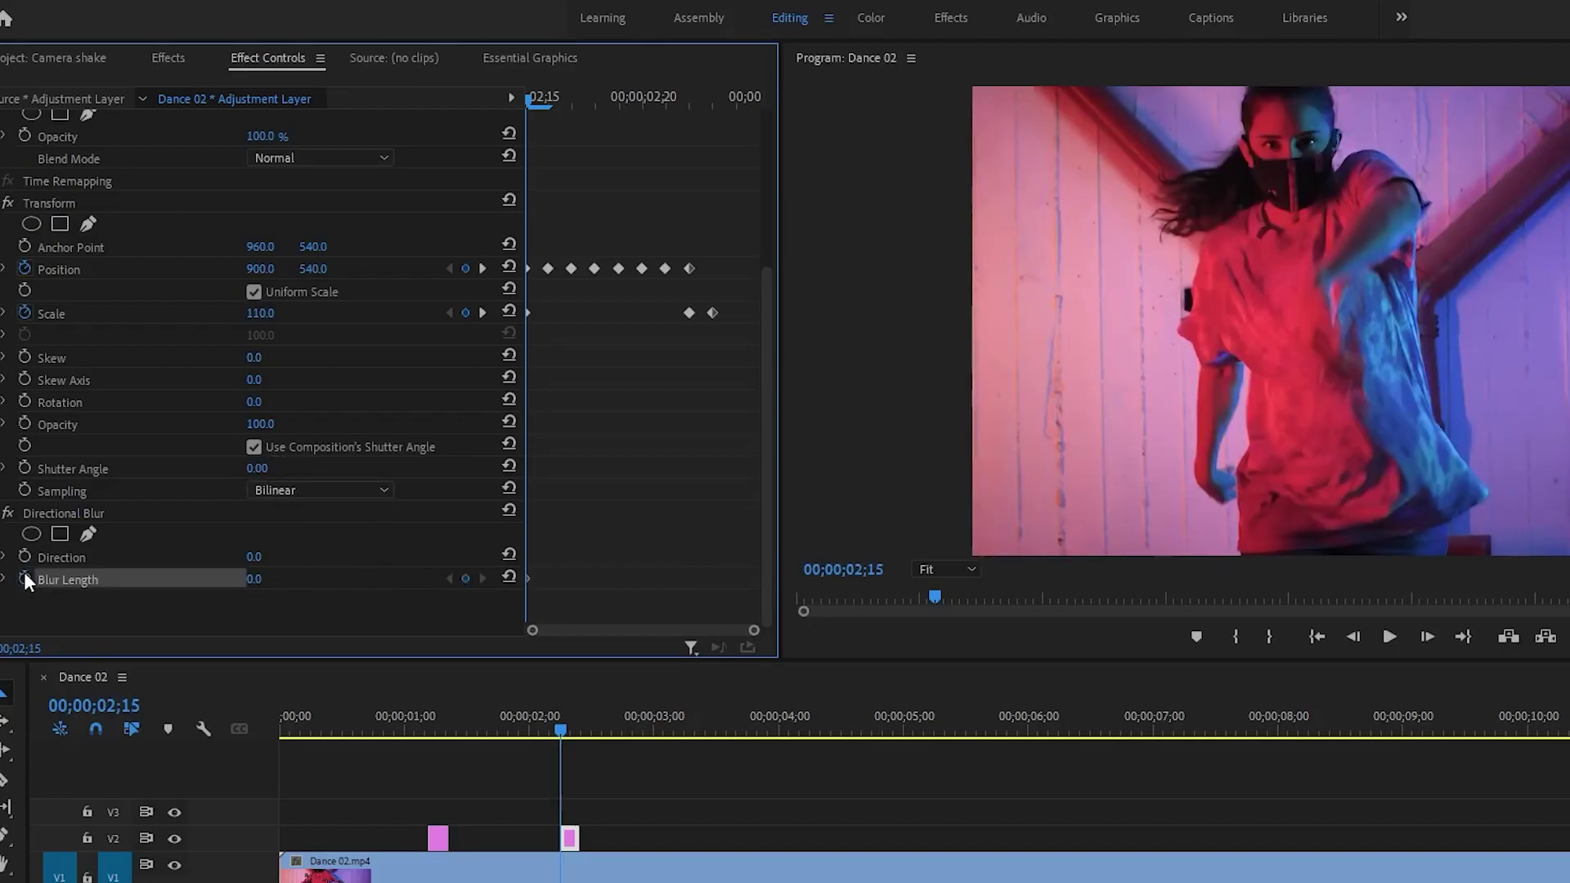
click(256, 579)
key(Return)
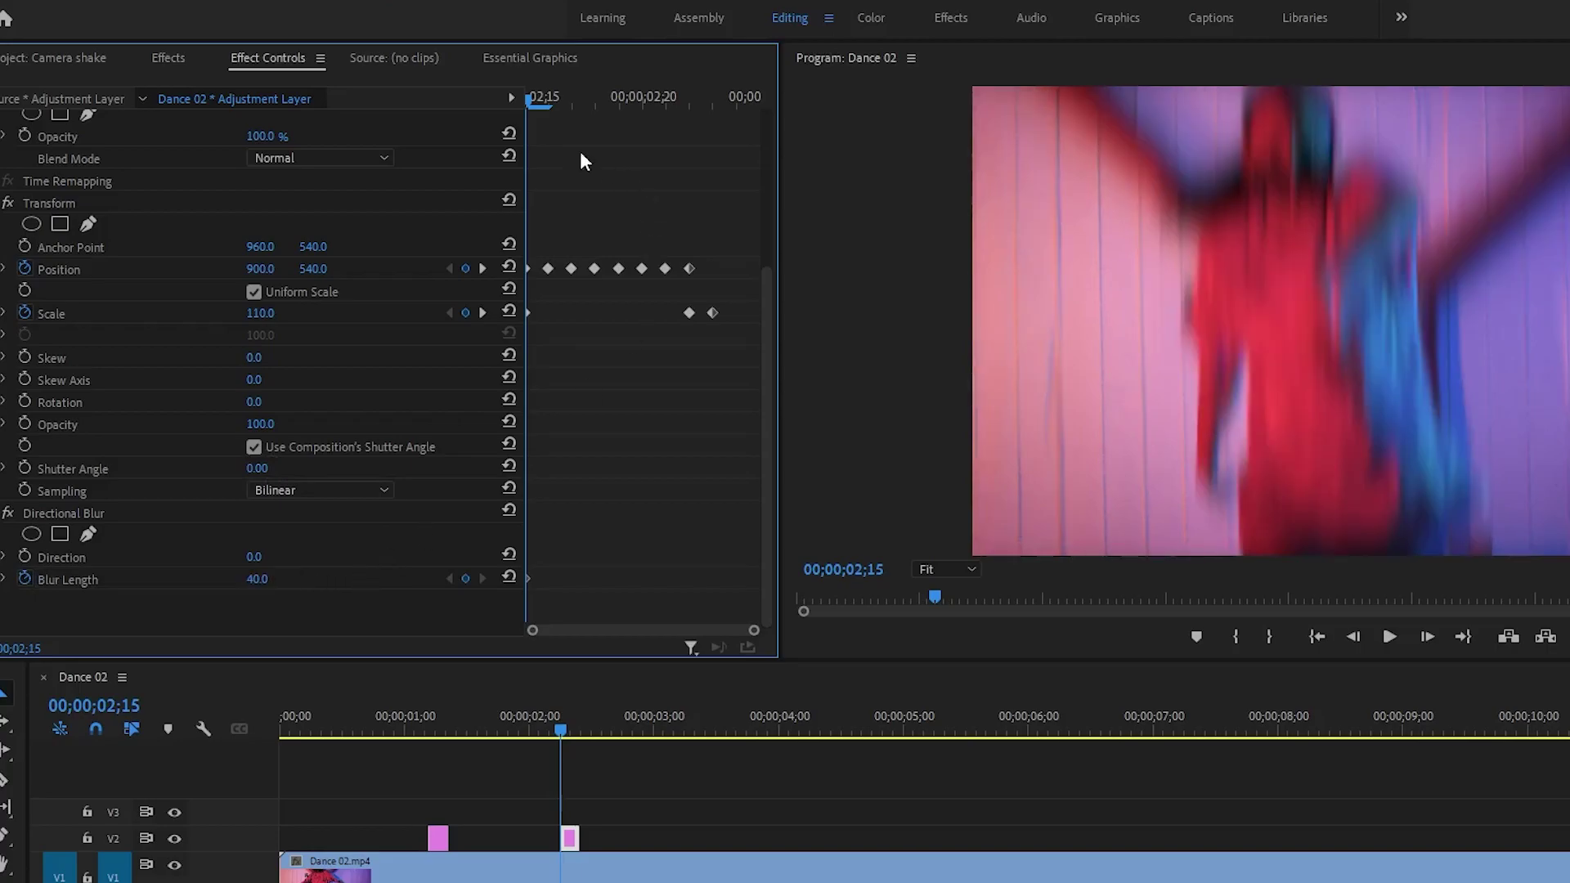
click(546, 103)
key(Right)
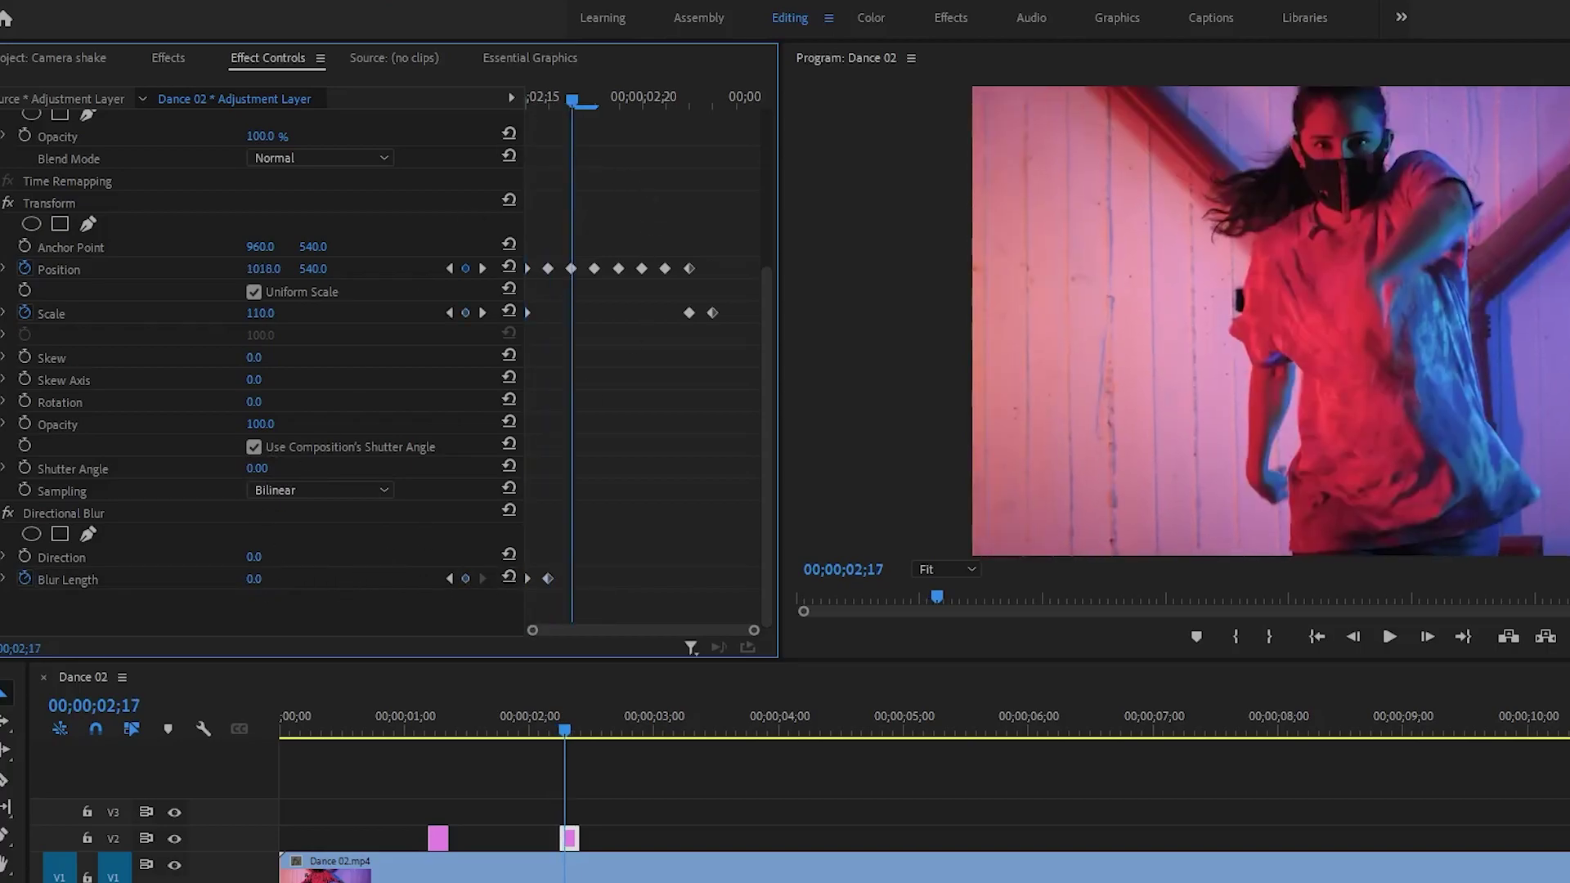
click(270, 580)
text(40)
key(Return)
key(Right)
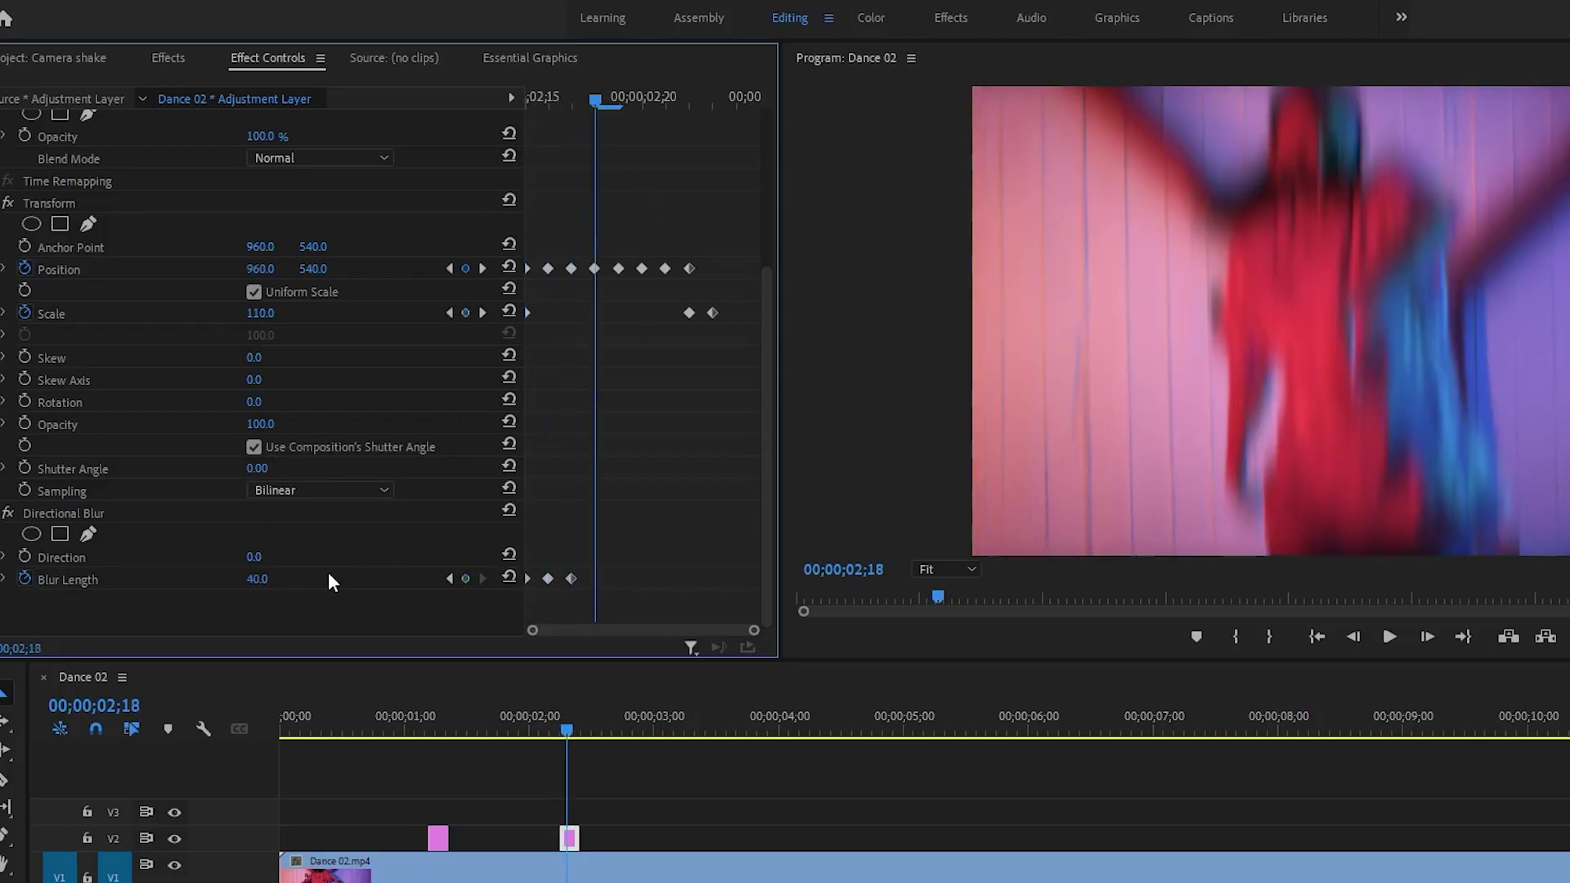
click(509, 577)
Continue Blur Length keyframes: 40 at 02;19, 0 at 02;20, 40 at 02;21, 0 at 02;22
key(Right)
click(275, 574)
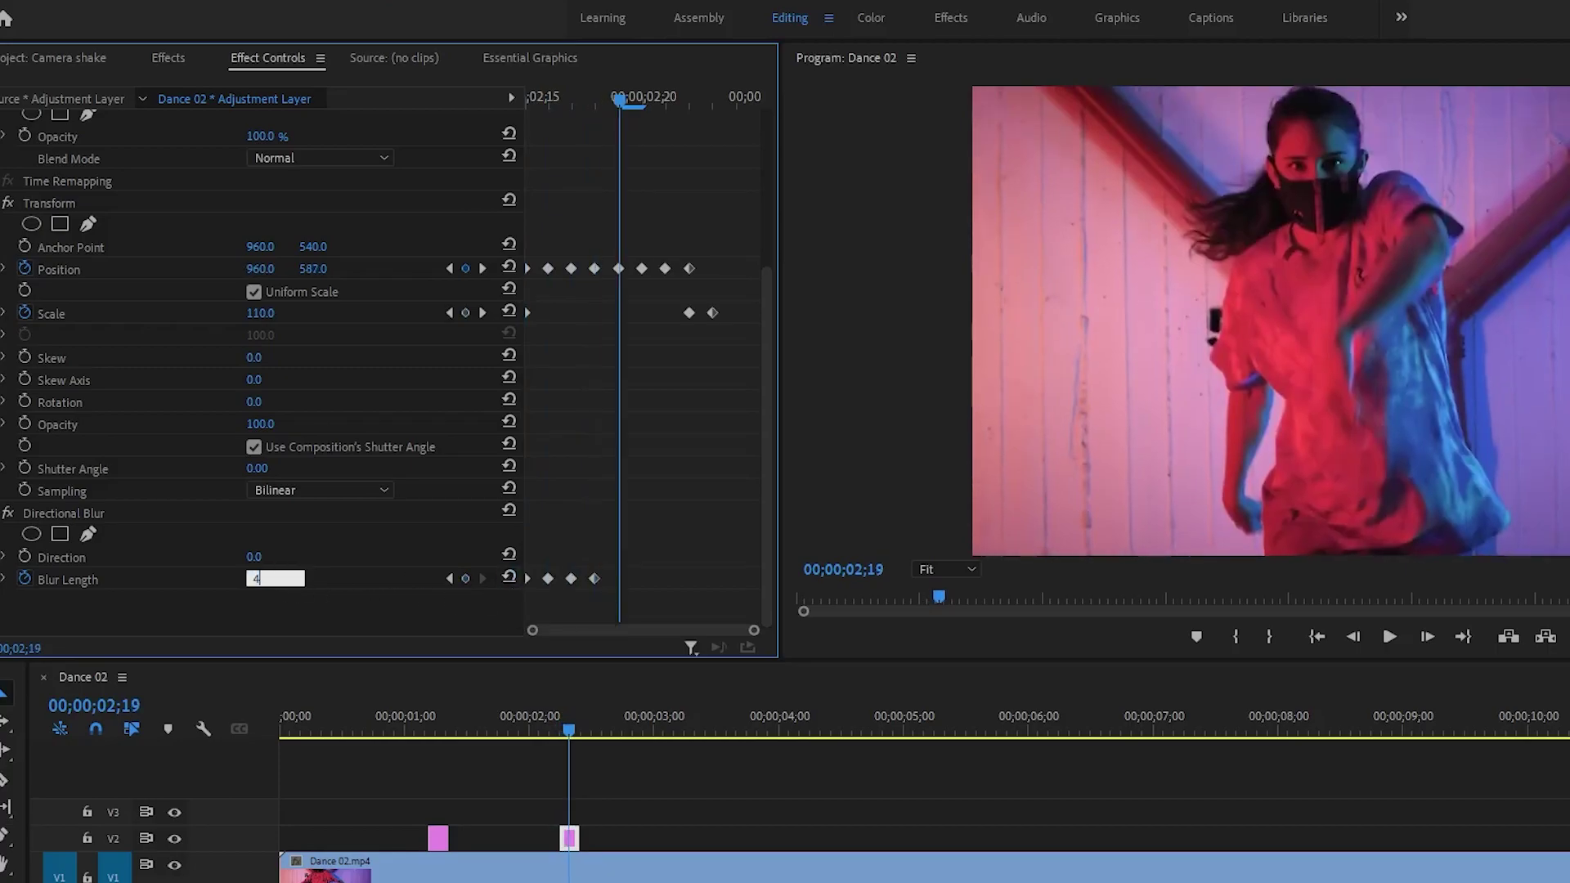
text(40)
key(Return)
key(Right)
click(508, 577)
key(Right)
click(275, 574)
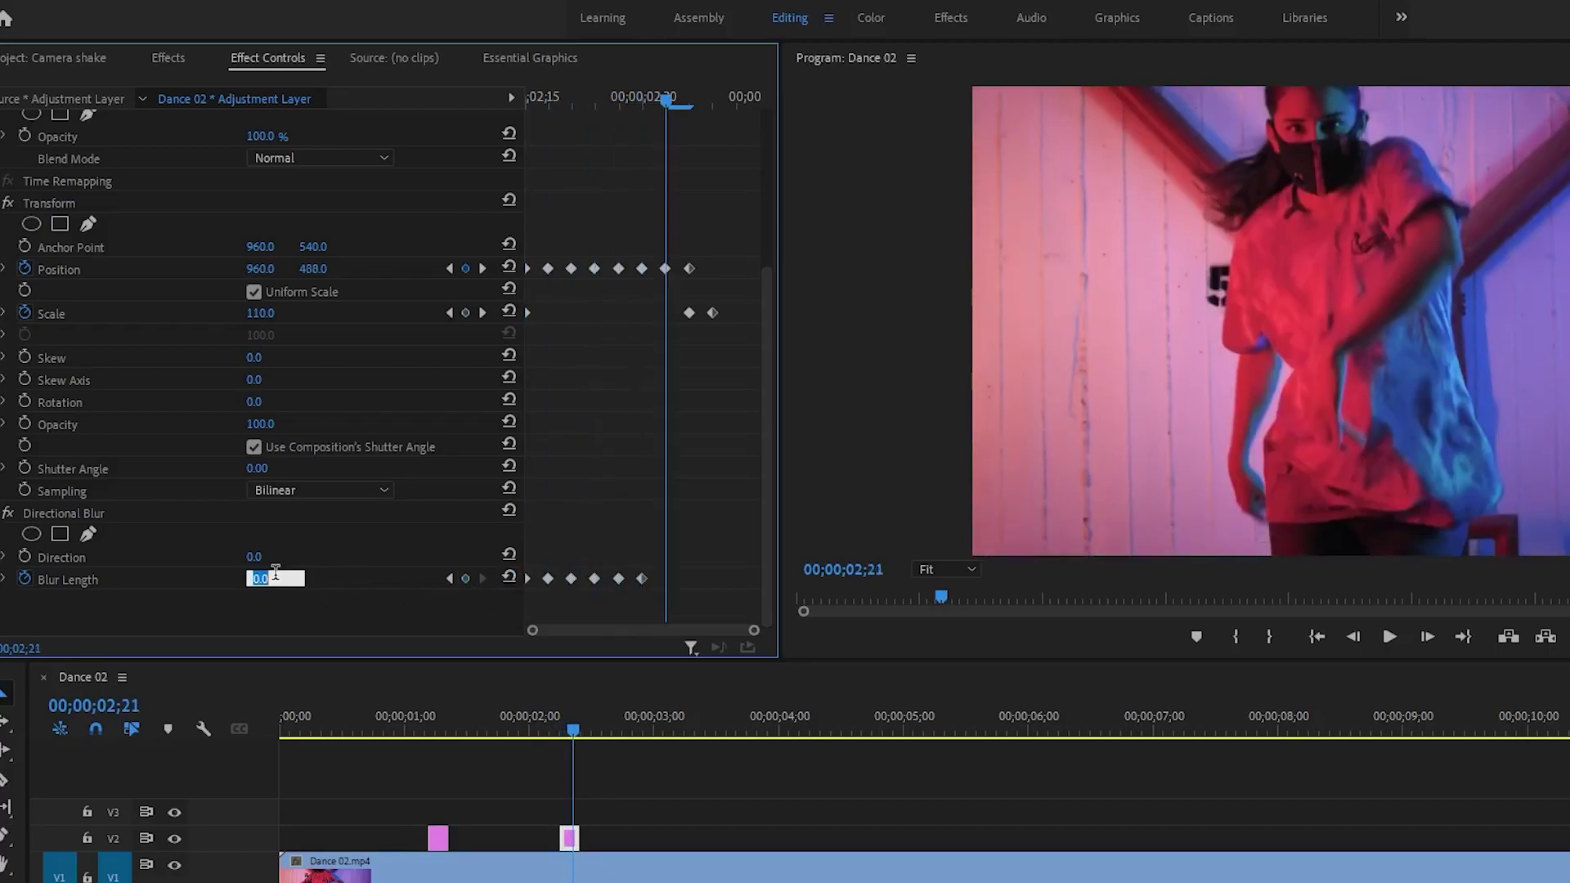
text(40)
key(Return)
key(Right)
click(509, 576)
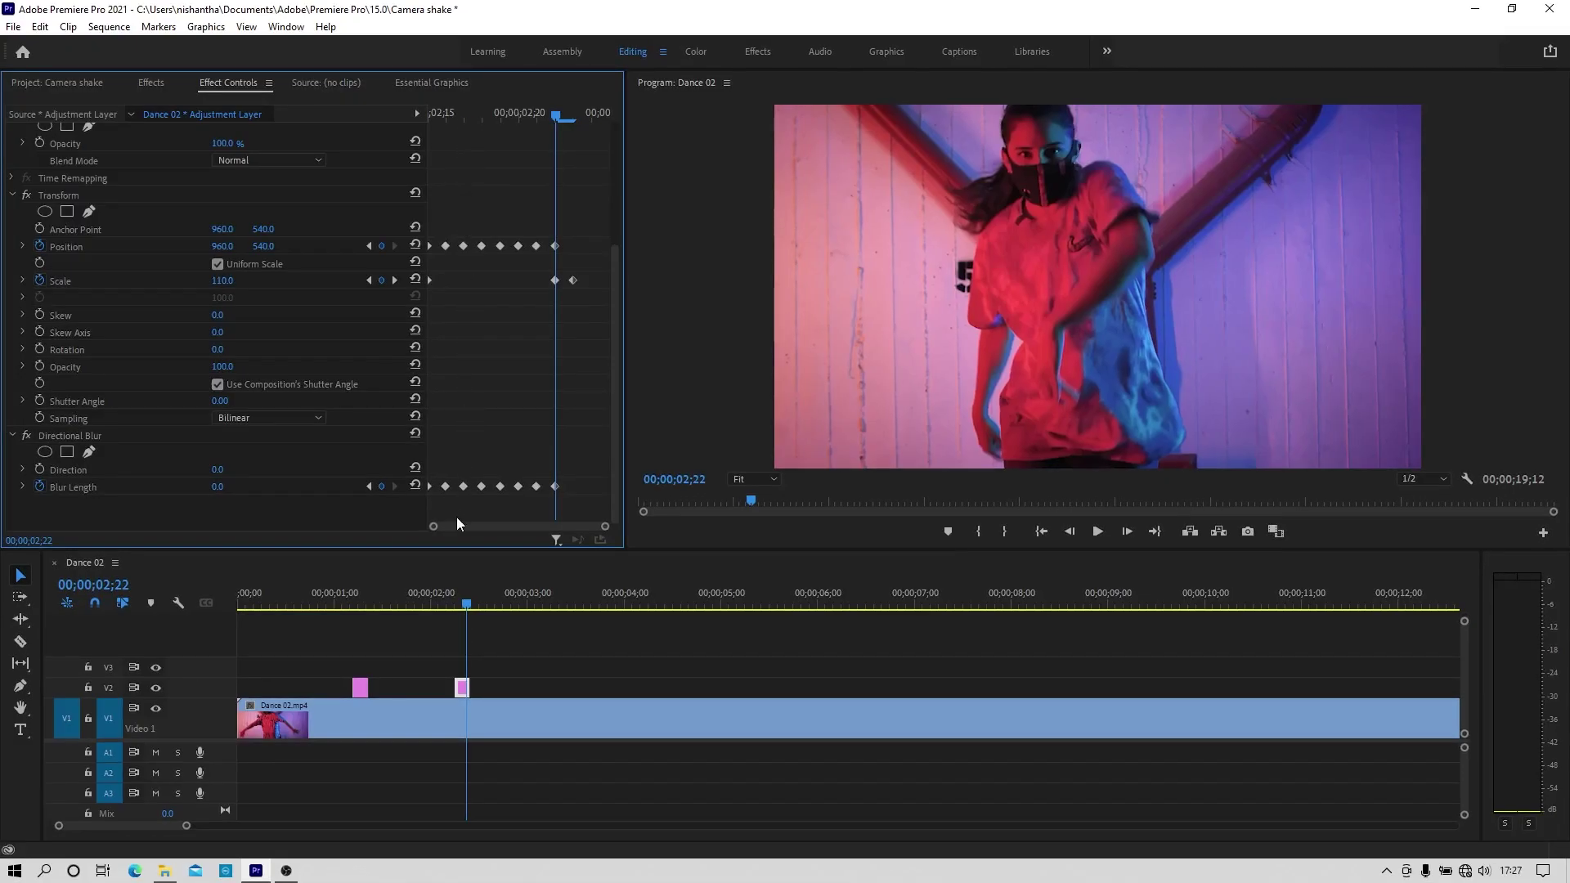
drag(468, 591, 305, 630)
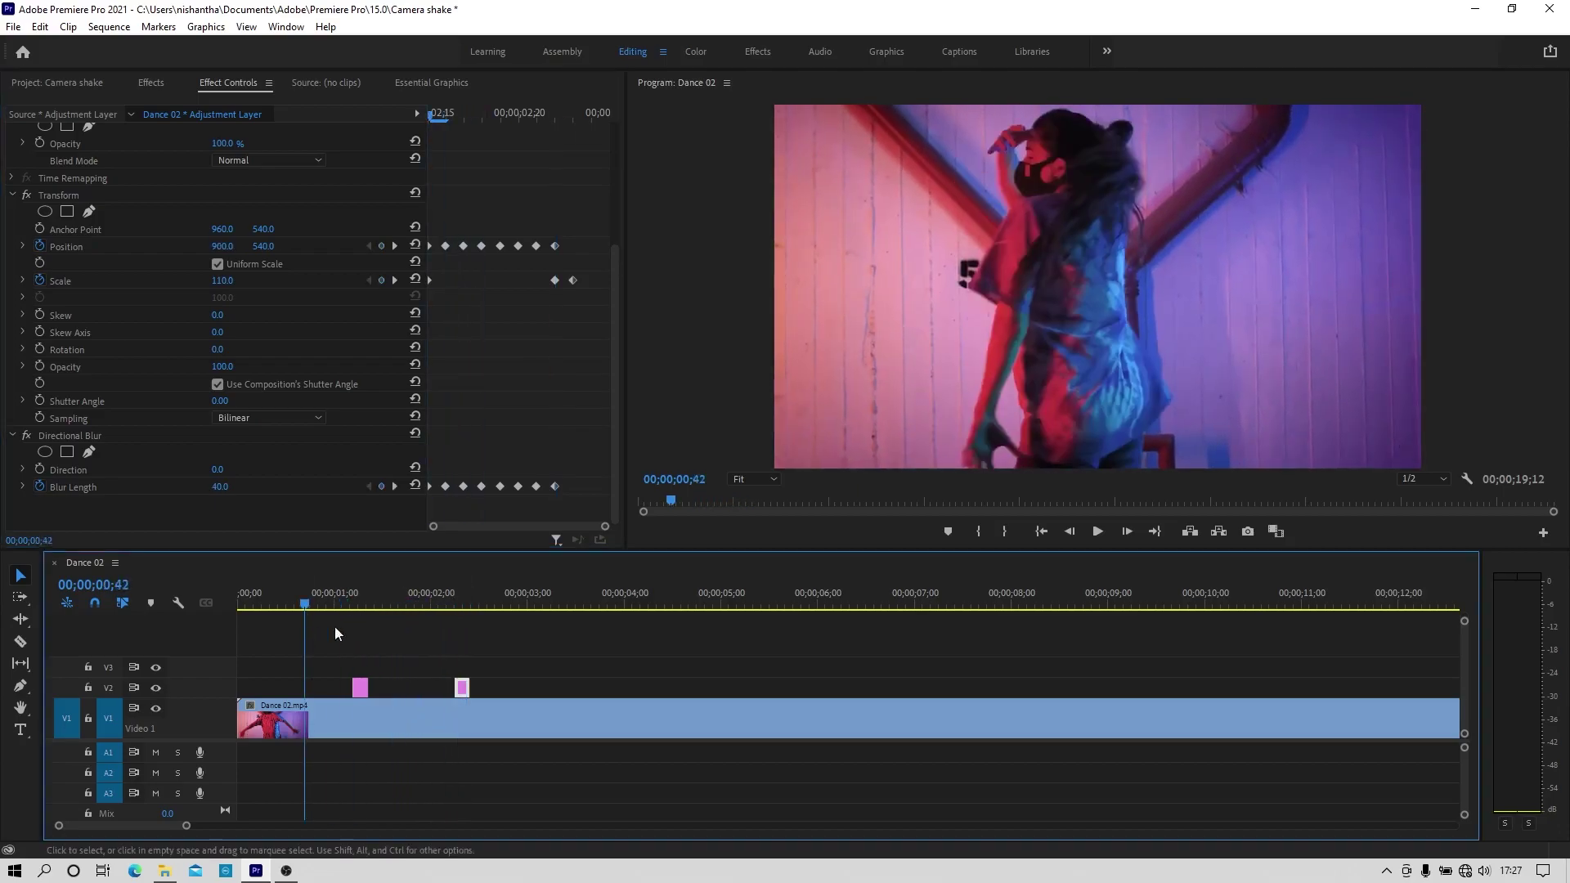
click(1094, 540)
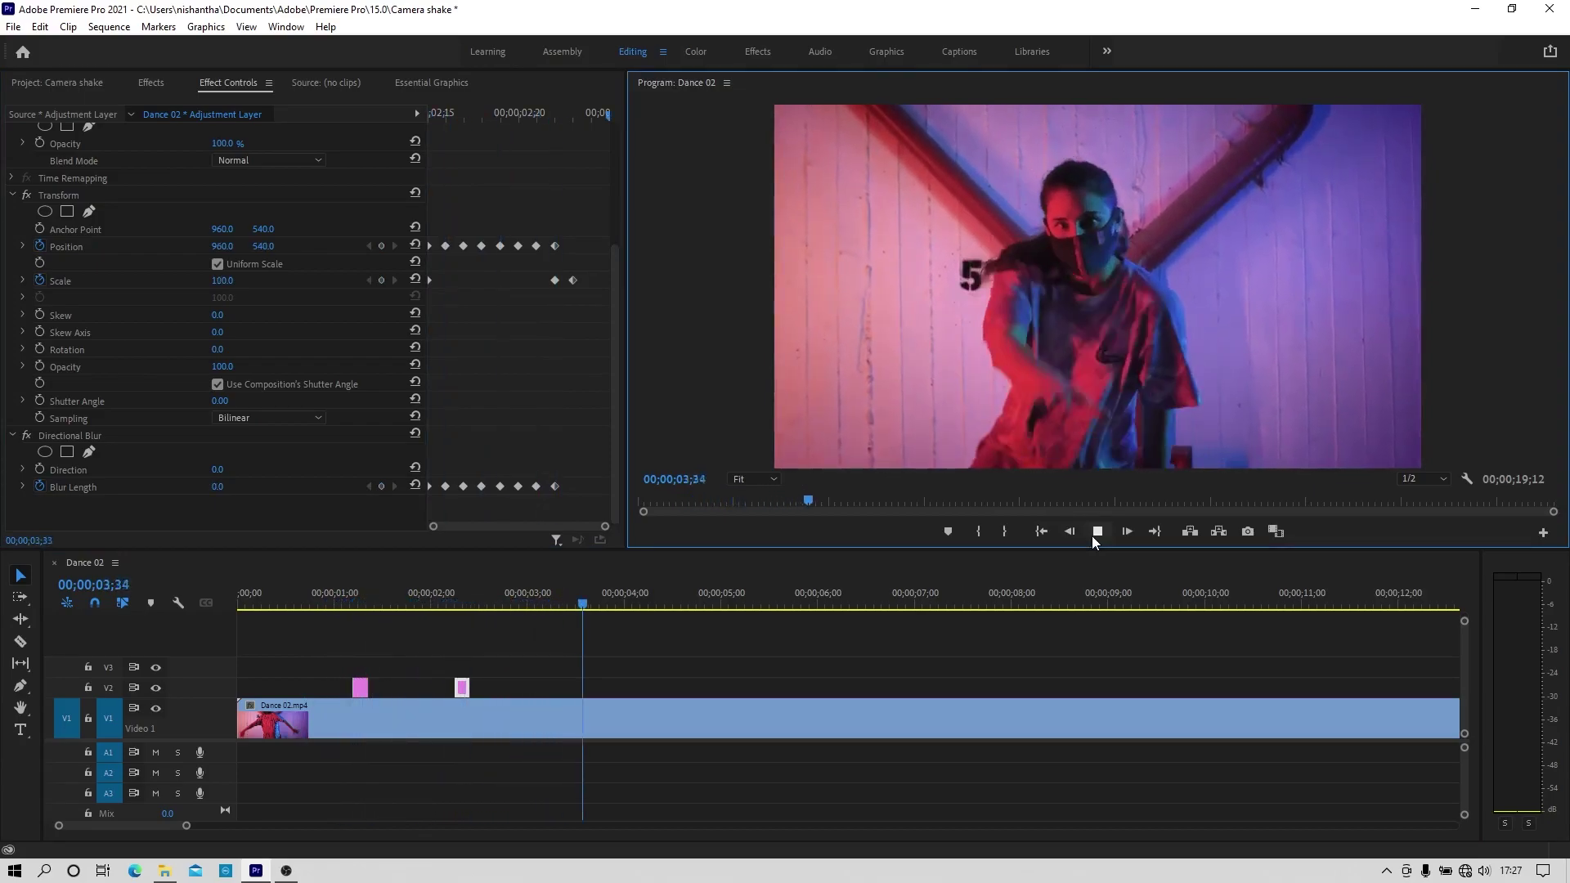
click(1096, 535)
drag(585, 604, 307, 604)
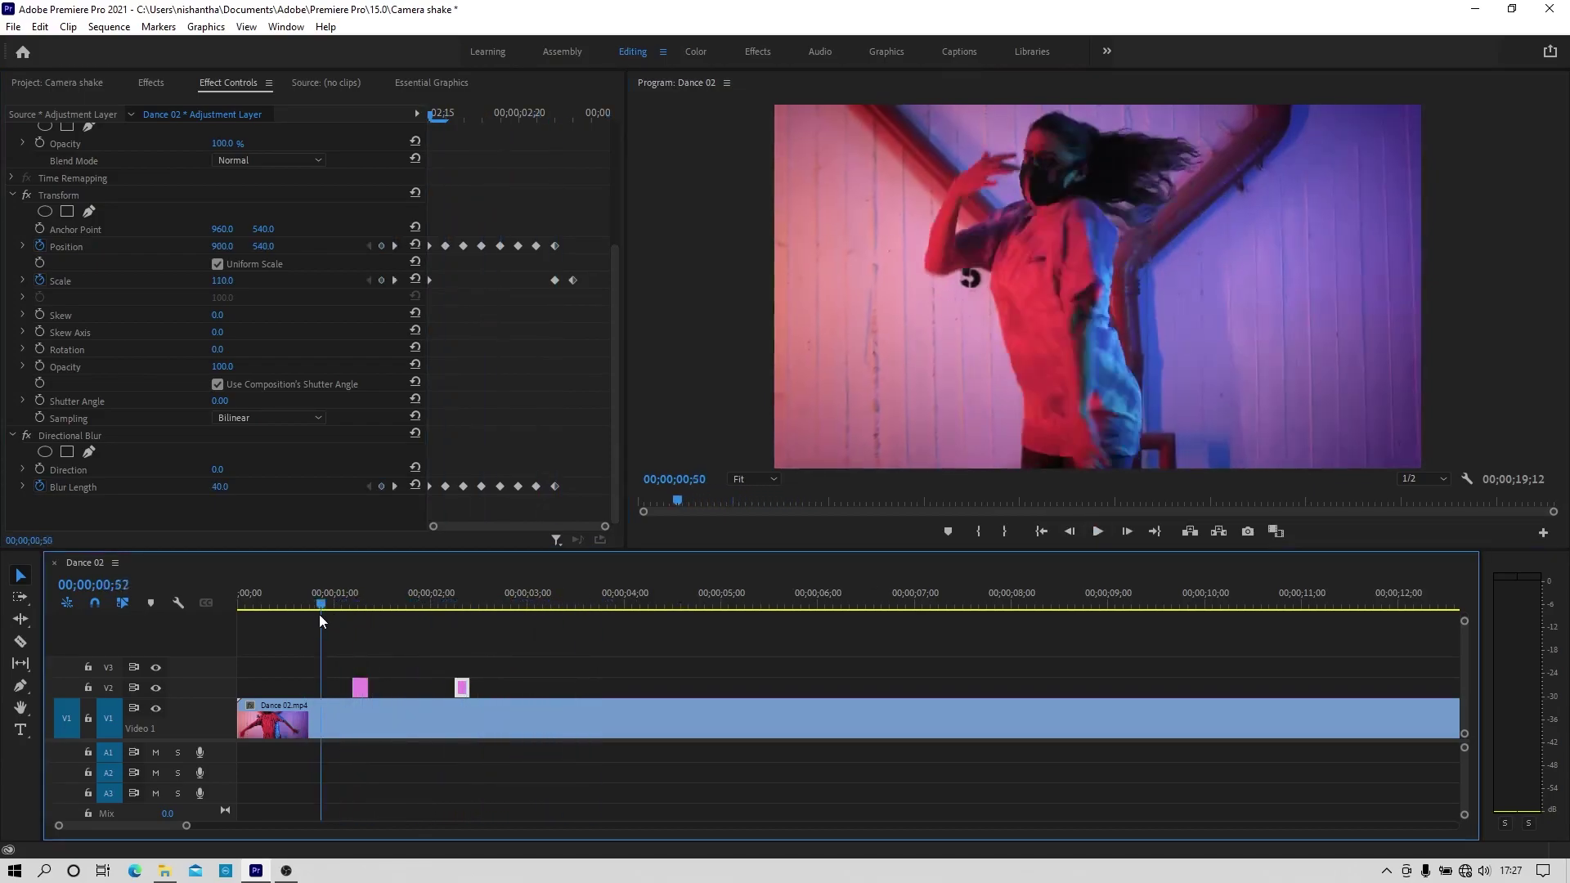
click(1098, 532)
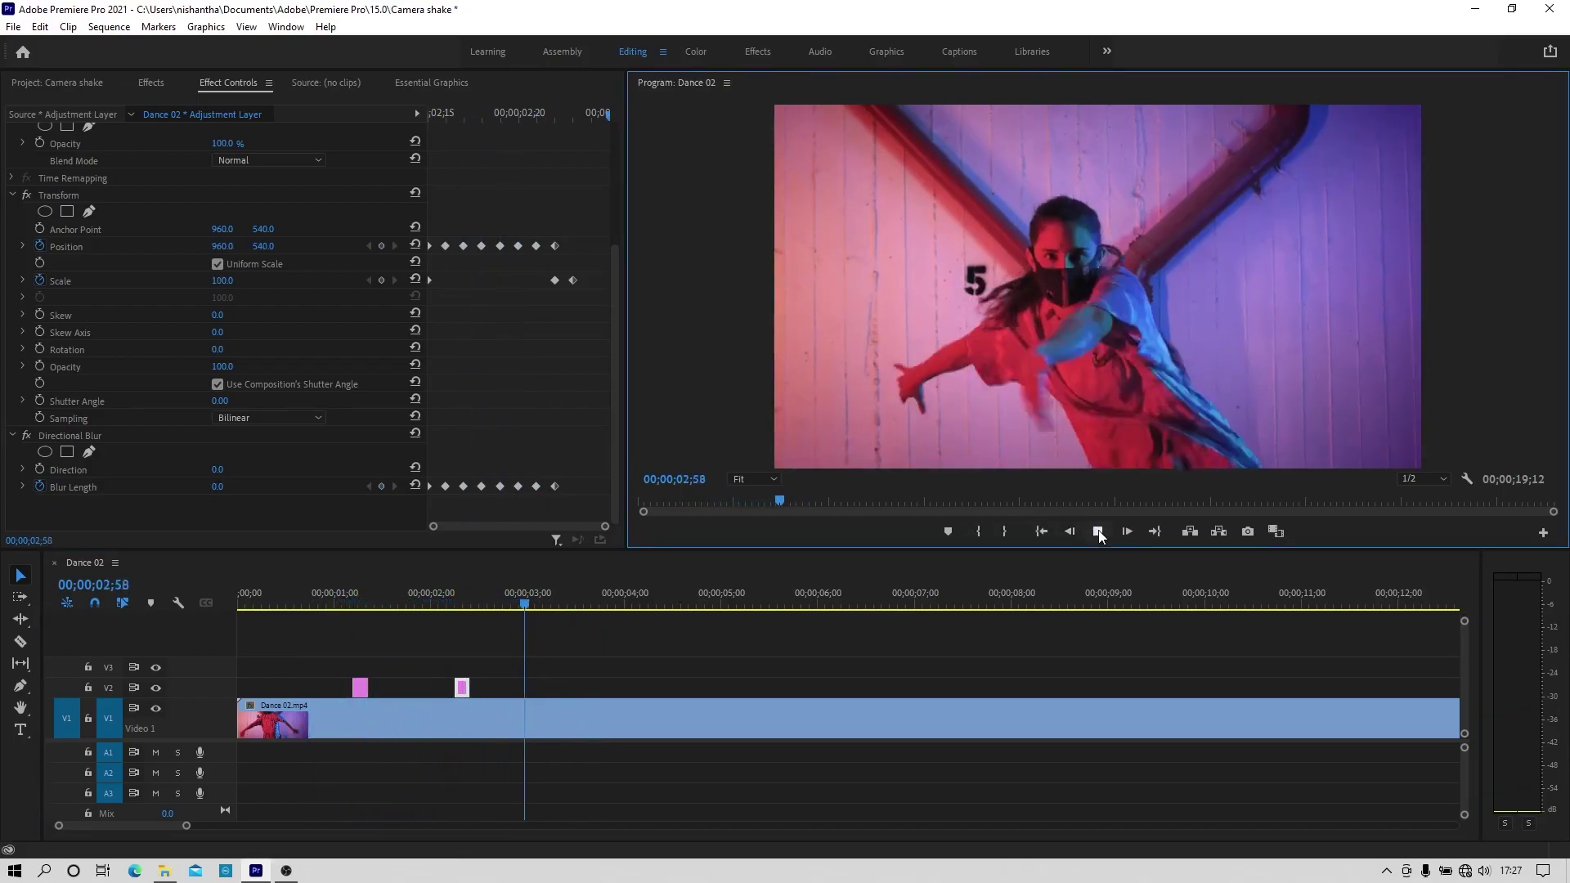
click(1098, 532)
drag(629, 605, 311, 646)
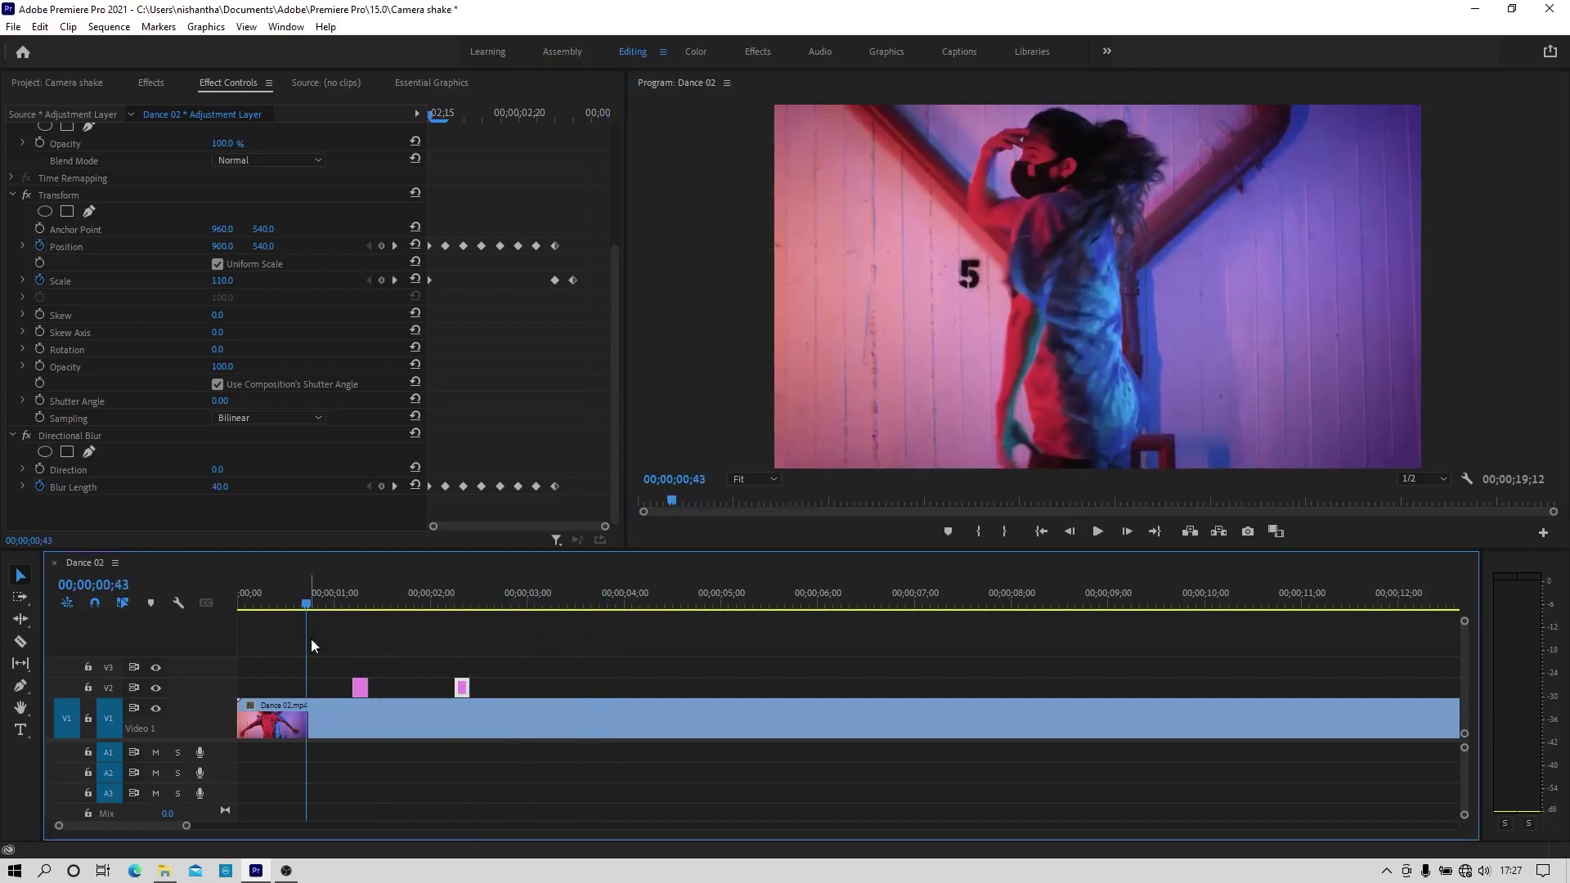
click(1093, 532)
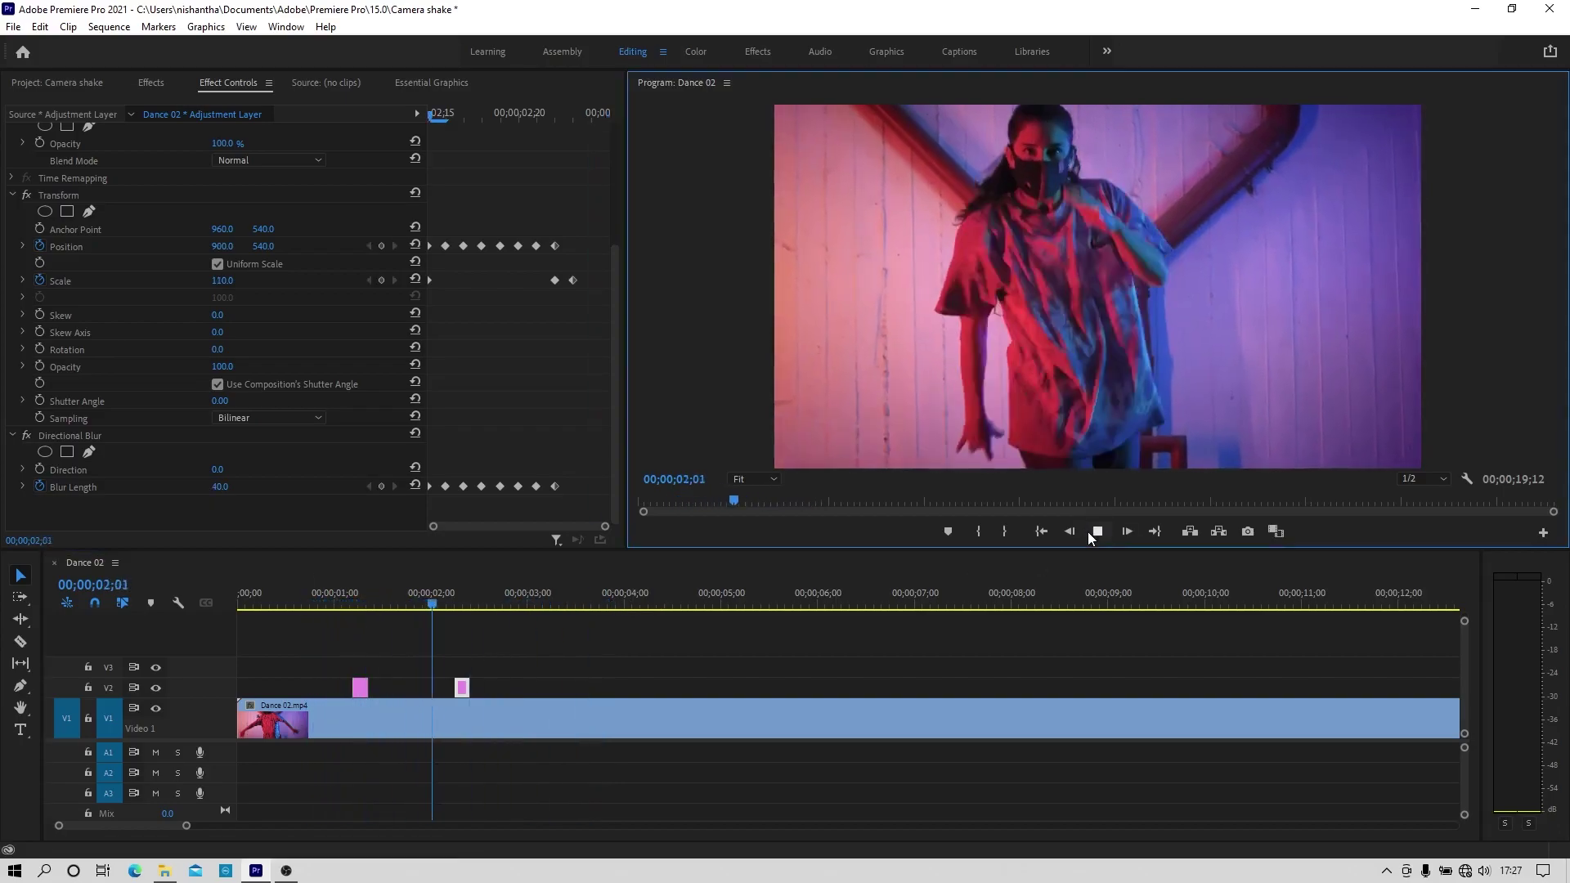